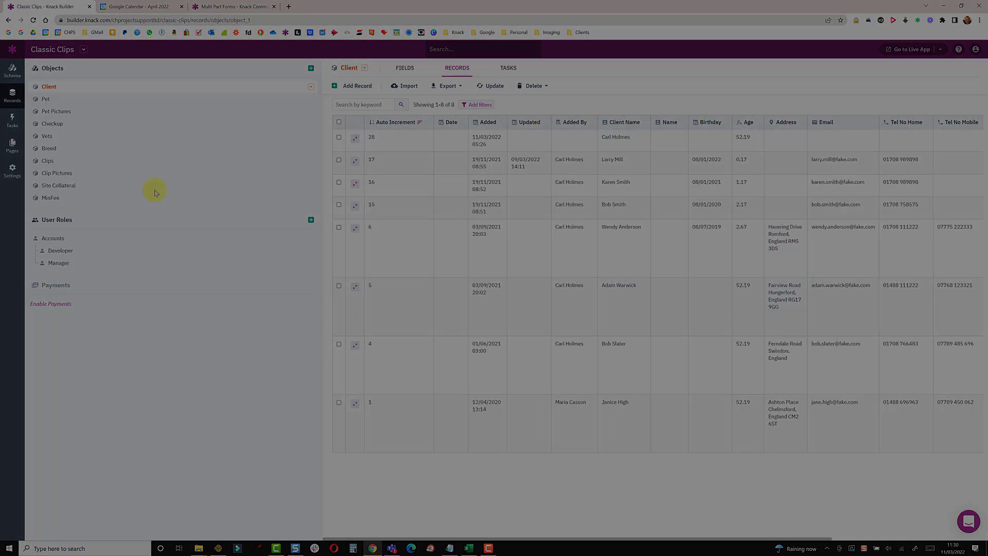
Create a new public page named 'Add Customer'
{"action": "left_click", "coordinate": [12, 153]}
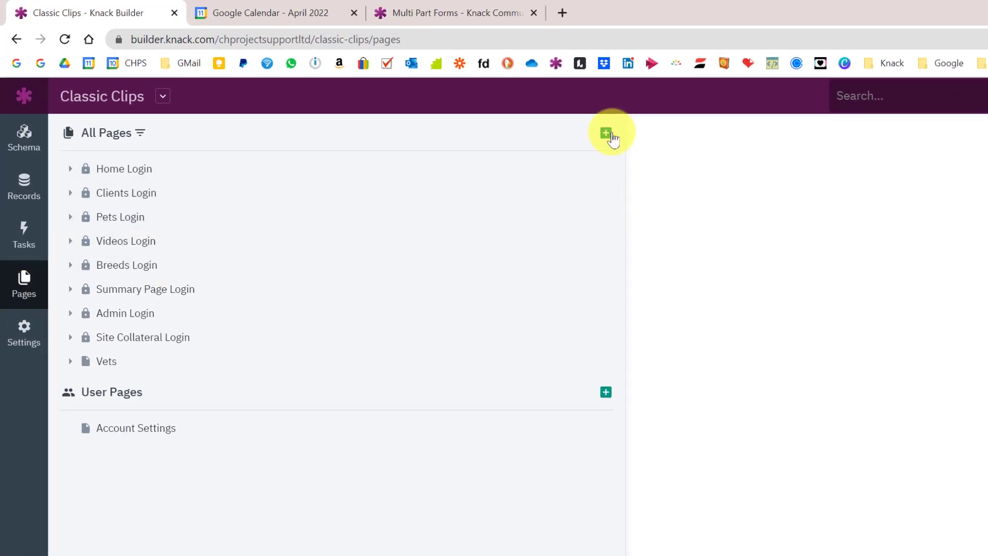
{"action": "left_click", "coordinate": [610, 138]}
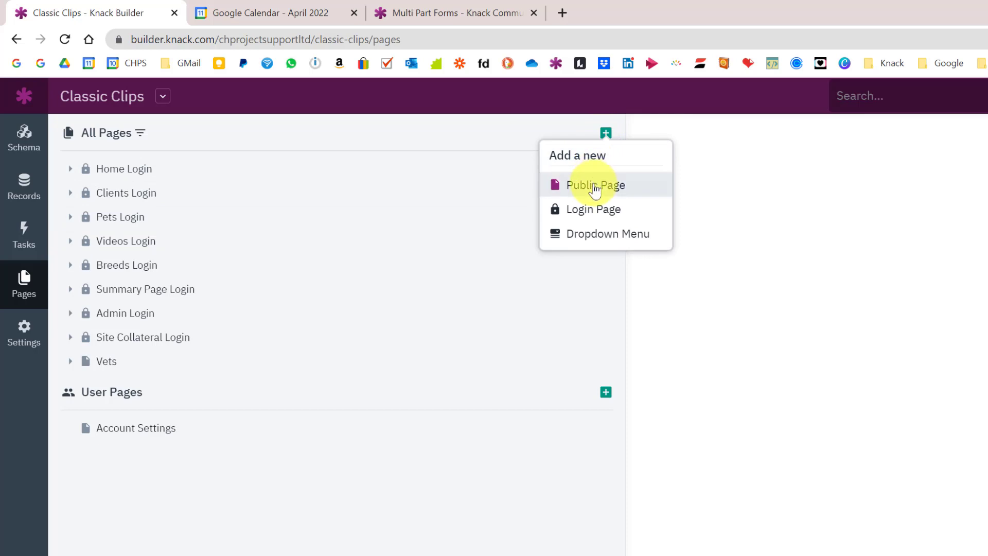
{"action": "left_click", "coordinate": [595, 186]}
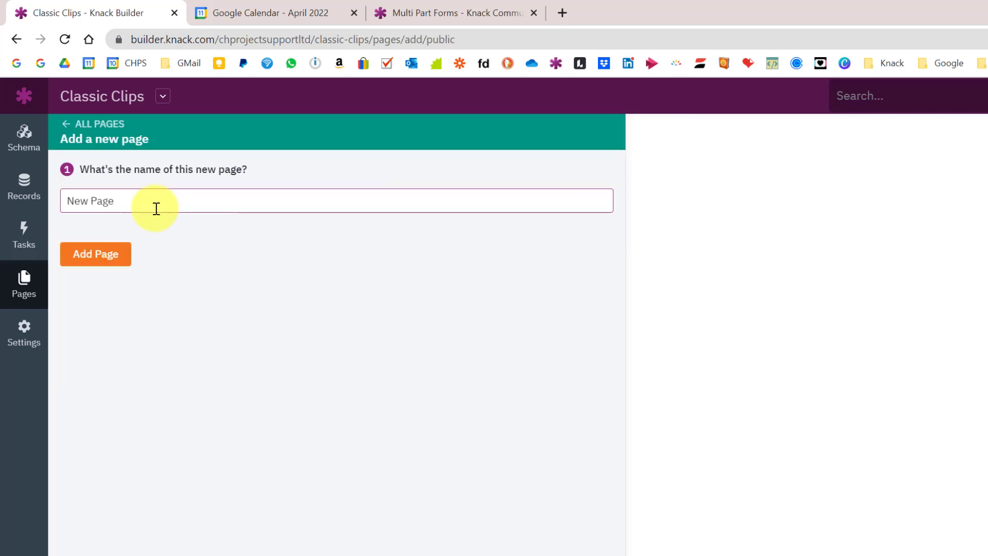
{"action": "left_click_drag", "start_coordinate": [147, 203], "coordinate": [40, 196]}
{"action": "type", "text": "Add Customer"}
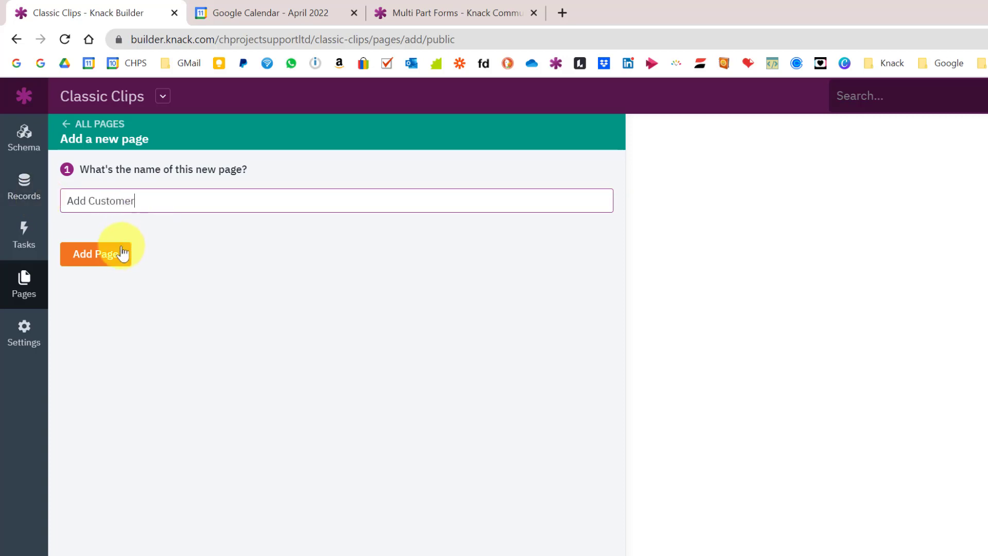
{"action": "left_click", "coordinate": [119, 255]}
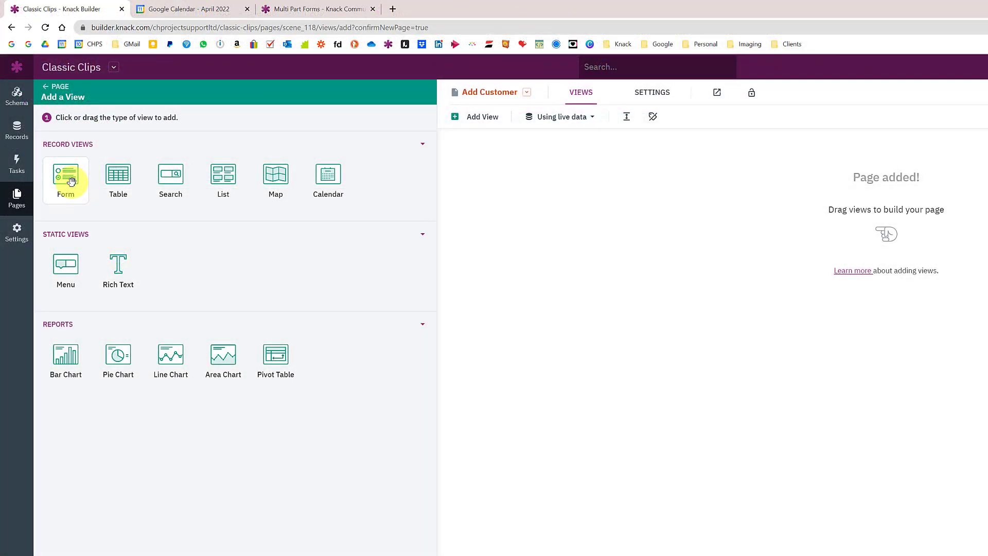
Add an Add Client form to the page that inserts new Clients records
{"action": "left_click", "coordinate": [71, 181]}
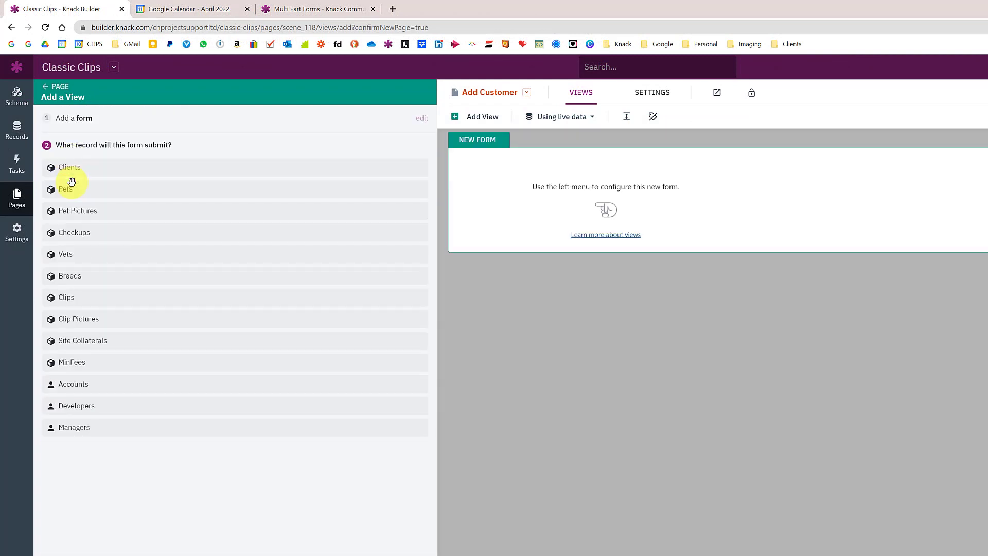
{"action": "left_click", "coordinate": [95, 169]}
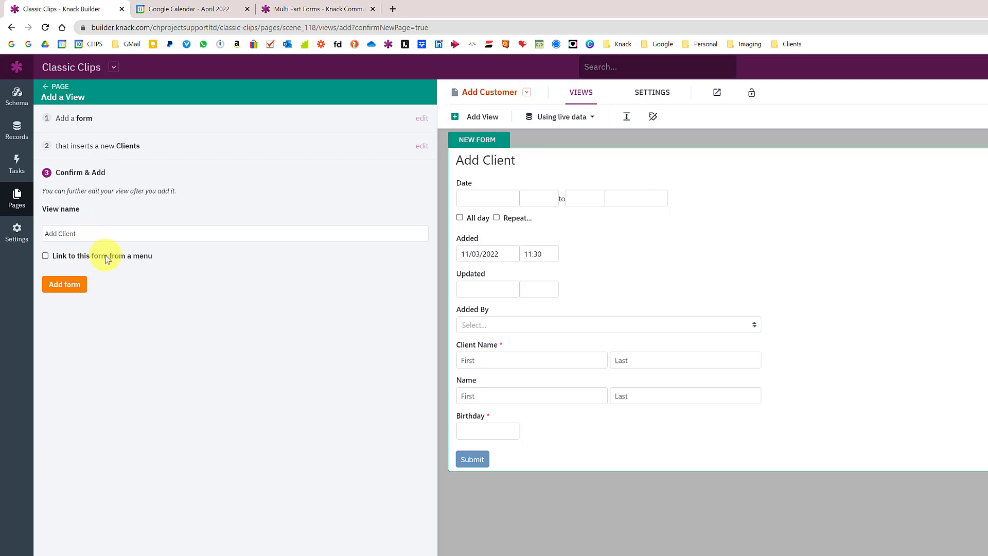
{"action": "left_click", "coordinate": [59, 291]}
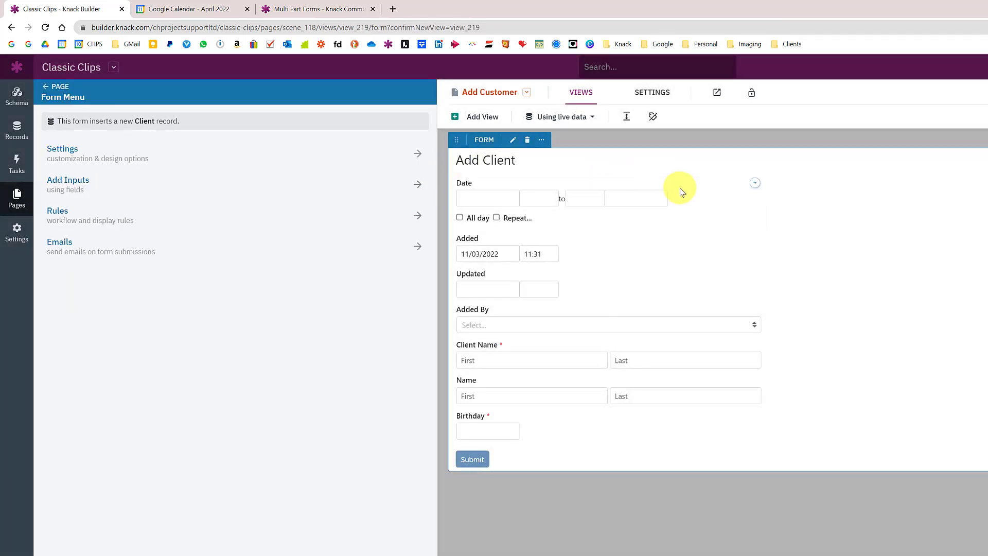
Remove all form fields and add back only Client Name
{"action": "left_click", "coordinate": [754, 183]}
{"action": "left_click", "coordinate": [746, 202]}
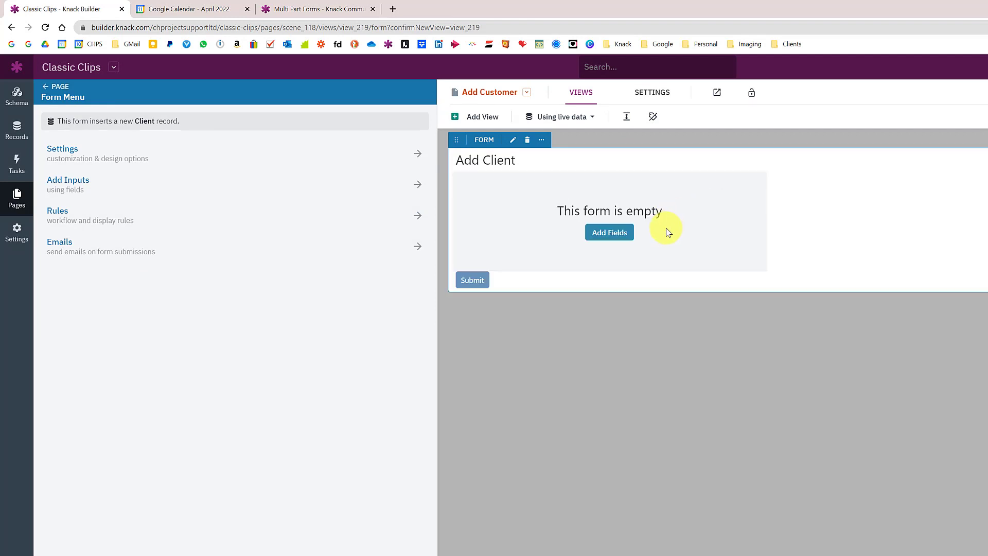
{"action": "left_click", "coordinate": [612, 234]}
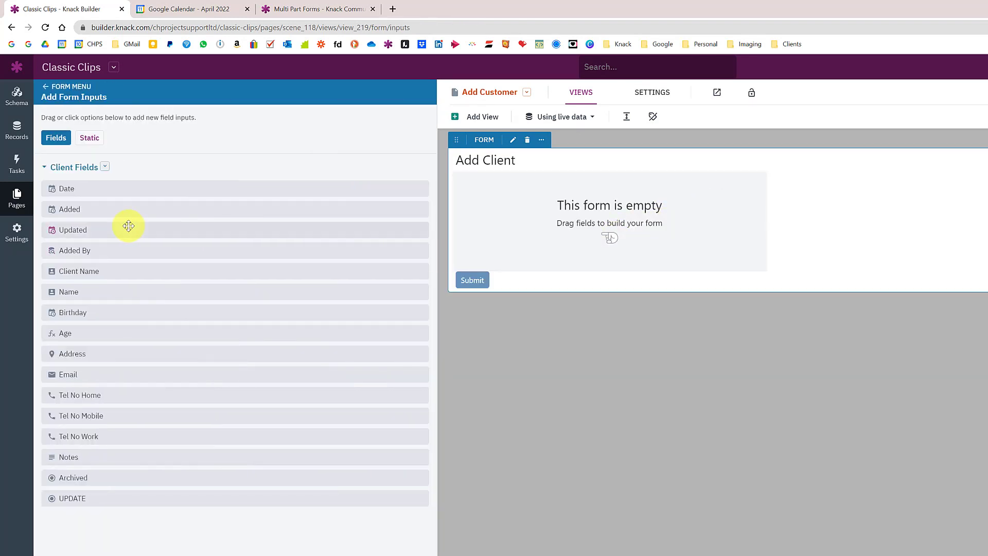
{"action": "left_click", "coordinate": [97, 276]}
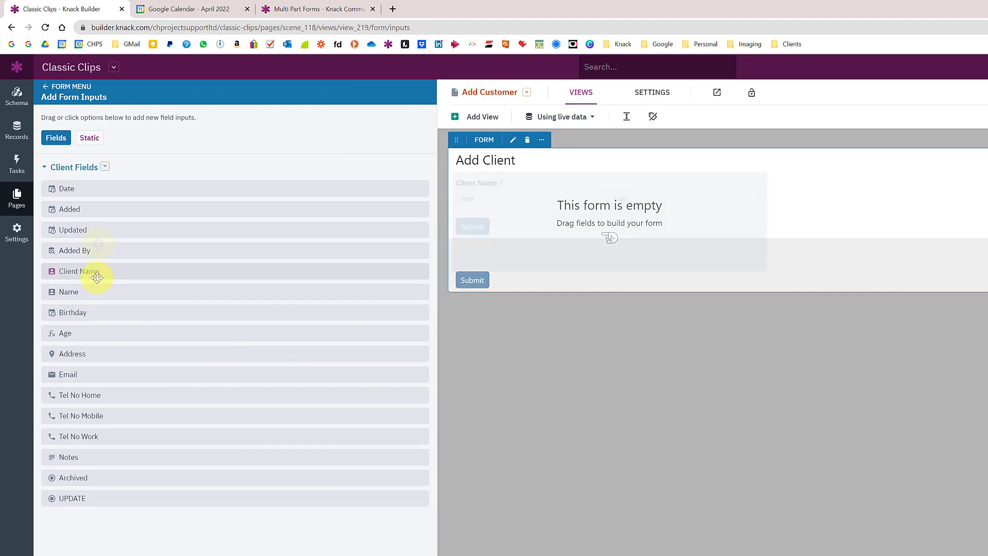
Clear the form title and relabel the submit button 'Continue'
{"action": "left_click", "coordinate": [47, 89]}
{"action": "left_click", "coordinate": [82, 163]}
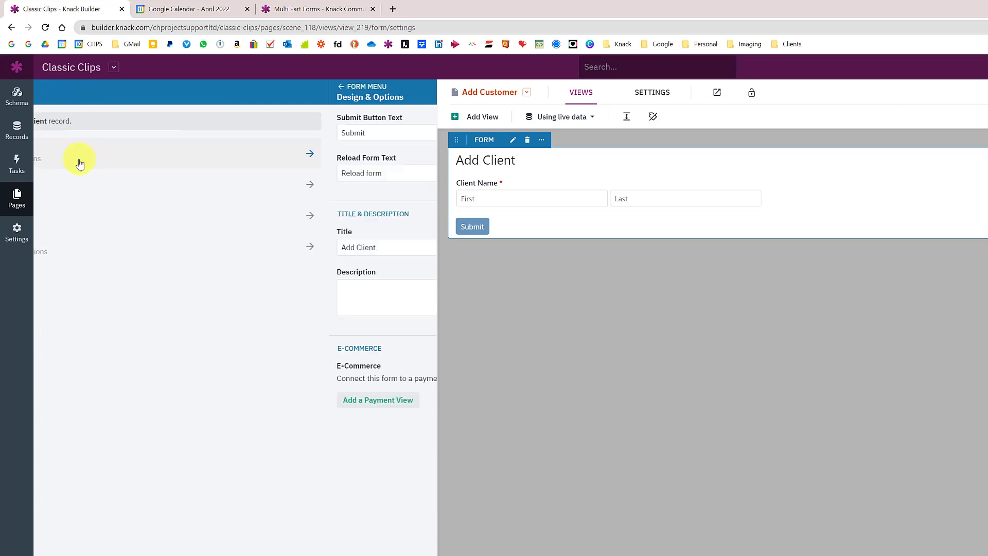
{"action": "left_click", "coordinate": [82, 249]}
{"action": "key", "text": "BackSpace"}
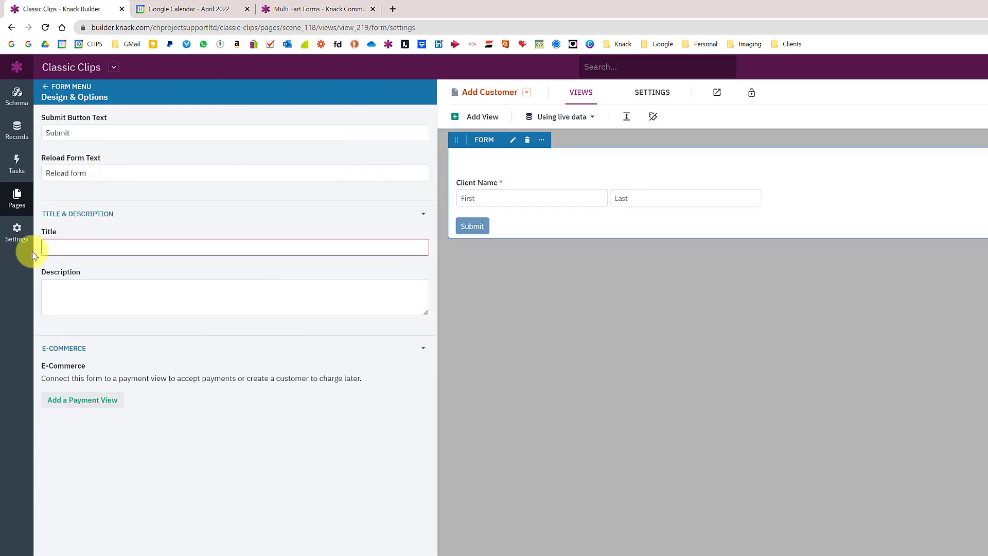
{"action": "double_click", "coordinate": [71, 132]}
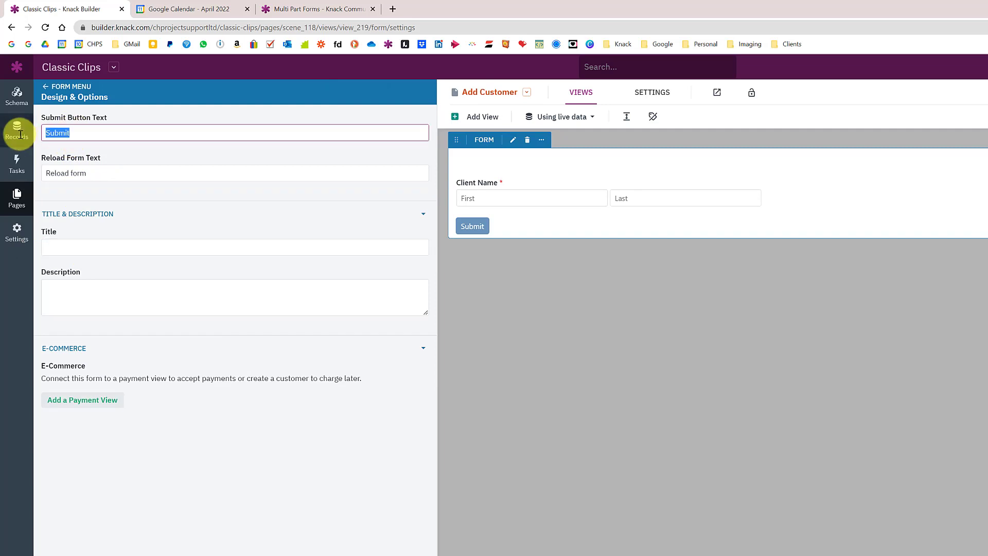
{"action": "type", "text": "Continue"}
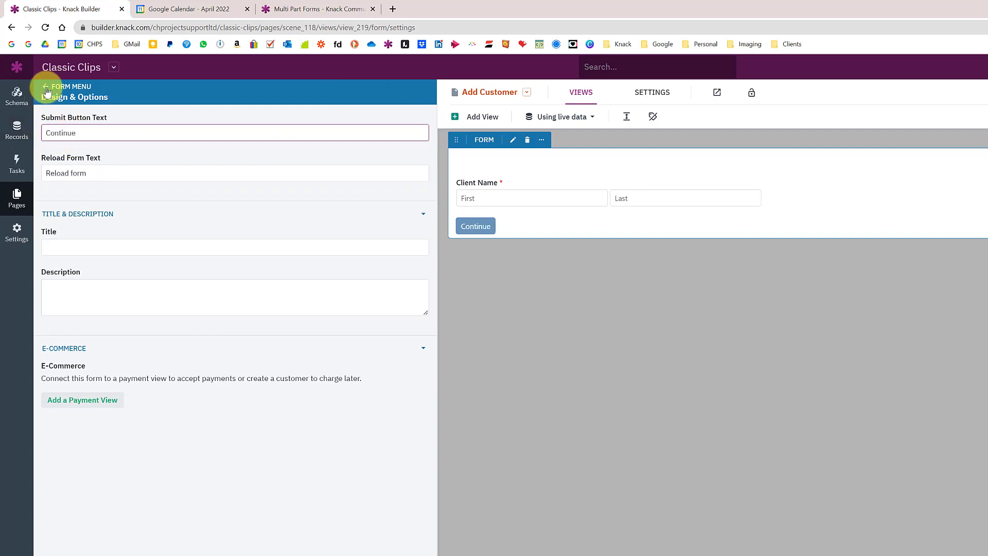
{"action": "left_click", "coordinate": [46, 89]}
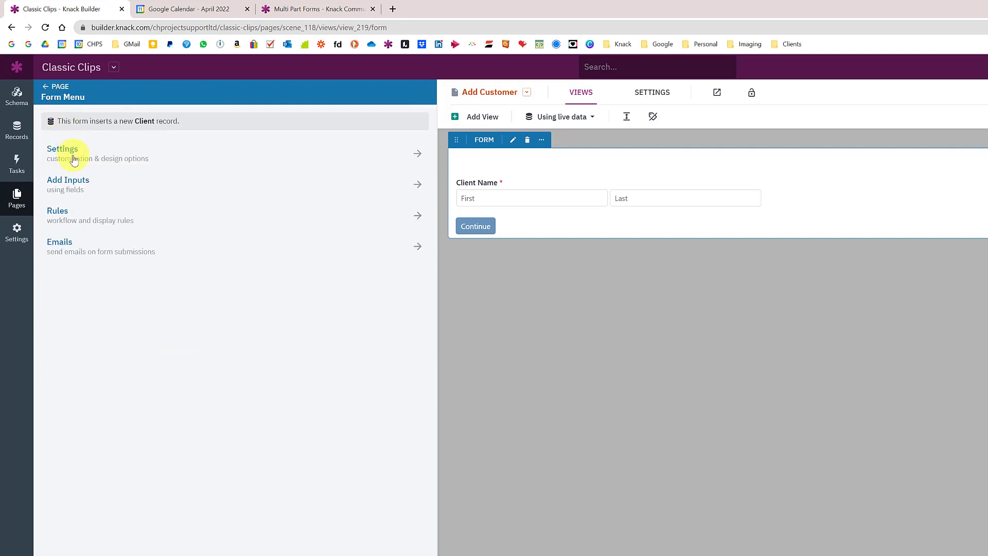
Set the submit rule to redirect to a new child page named 'Page 2'
{"action": "left_click", "coordinate": [75, 220]}
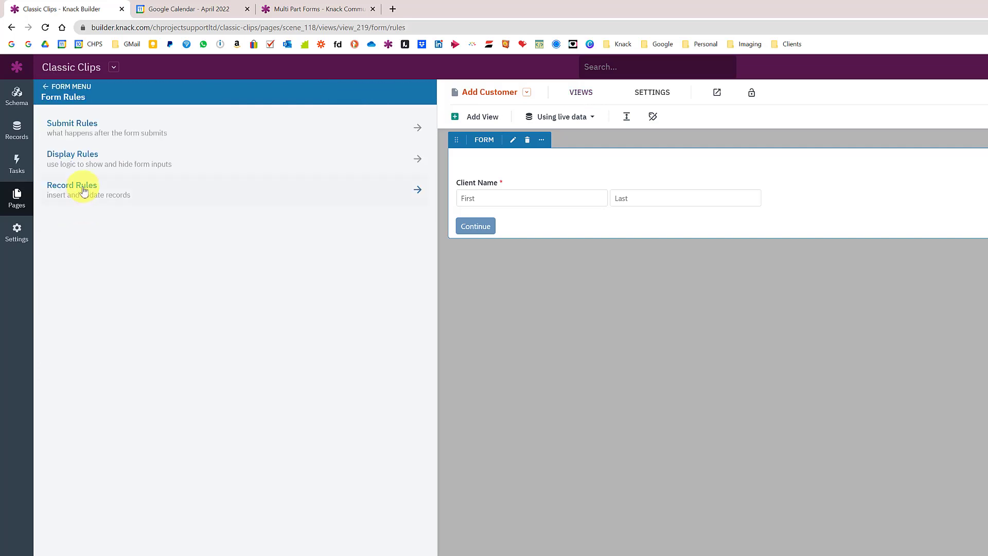
{"action": "left_click", "coordinate": [93, 135]}
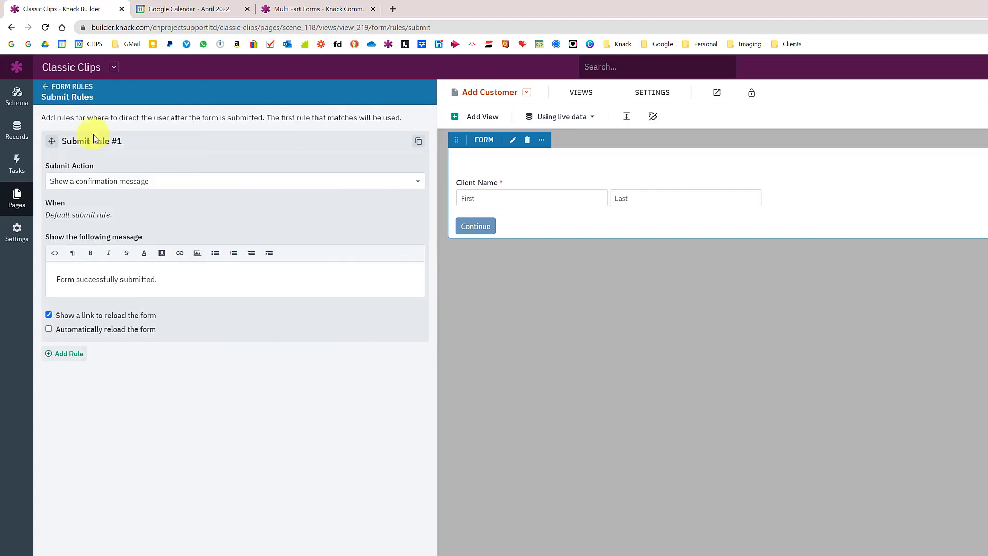
{"action": "left_click", "coordinate": [106, 183]}
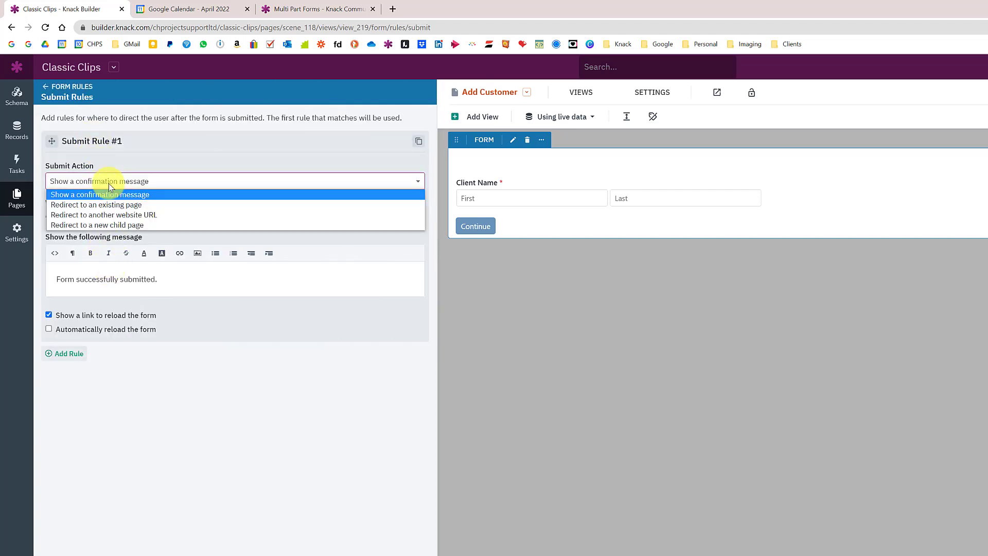
{"action": "left_click", "coordinate": [105, 225]}
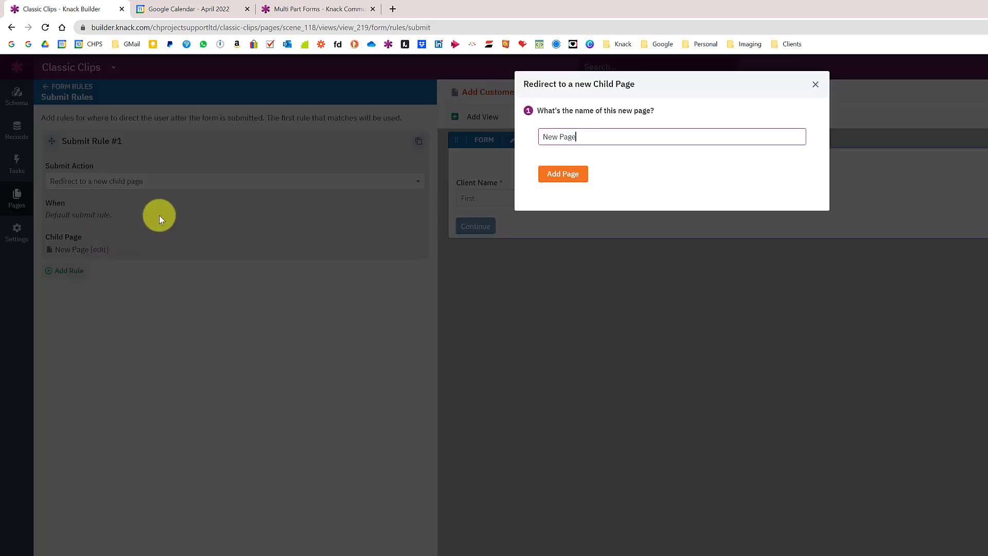
{"action": "left_click_drag", "start_coordinate": [591, 137], "coordinate": [497, 136]}
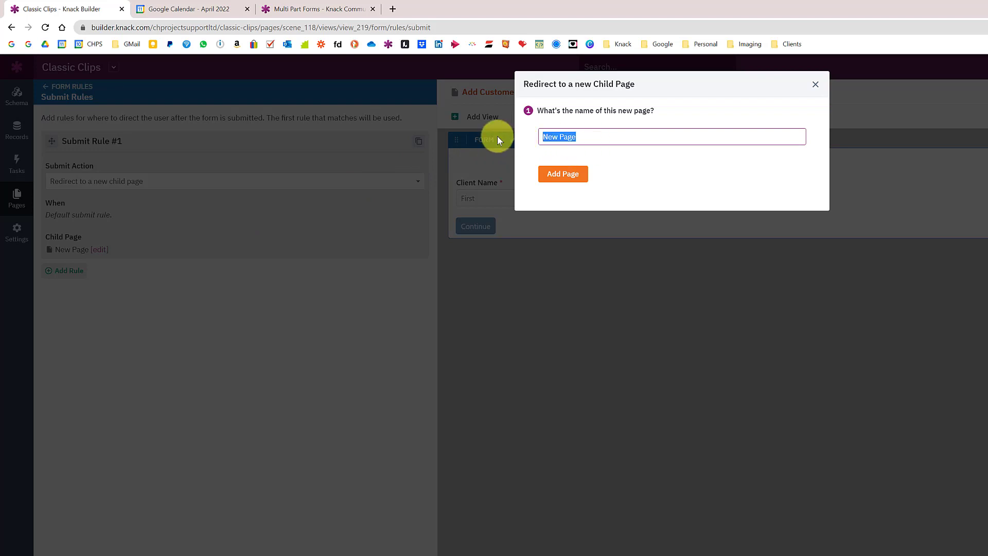
{"action": "type", "text": "Page 2"}
{"action": "left_click", "coordinate": [554, 174]}
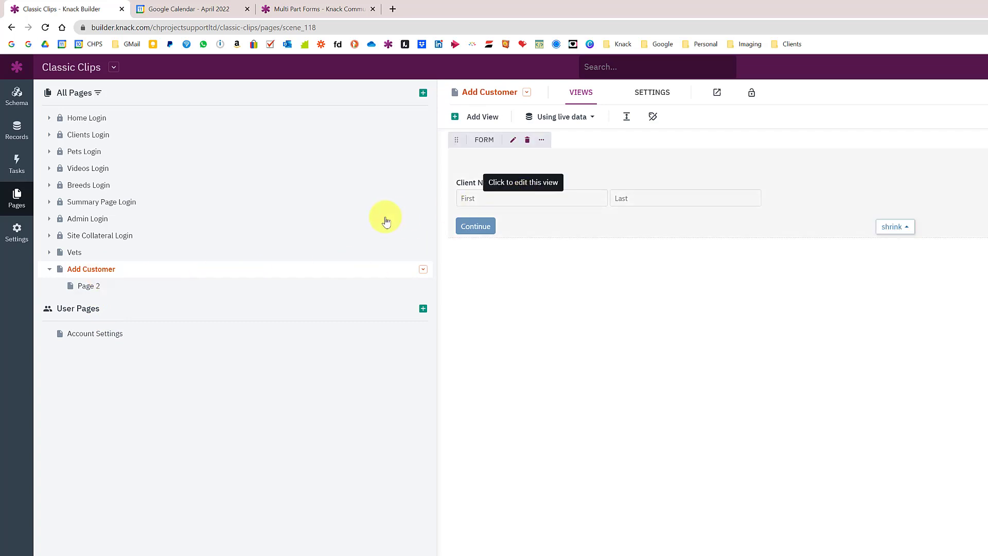
Add a form to Page 2 that updates the existing Clients record
{"action": "left_click", "coordinate": [91, 289]}
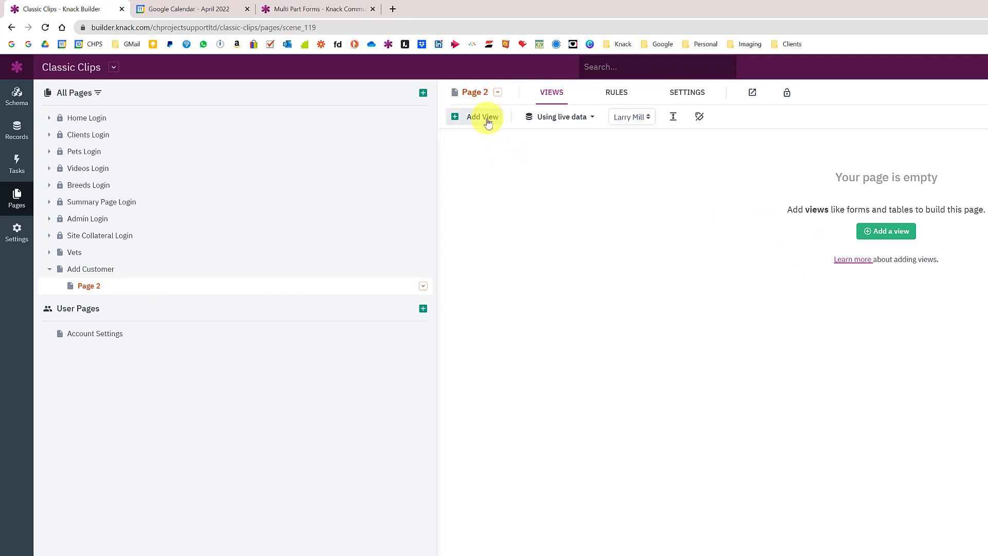
{"action": "left_click", "coordinate": [486, 117]}
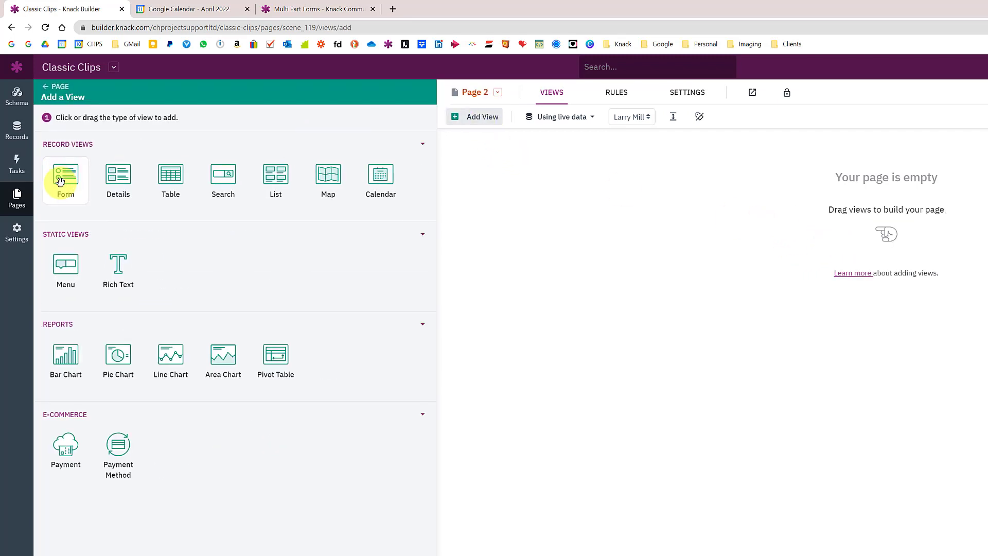
{"action": "left_click", "coordinate": [60, 182]}
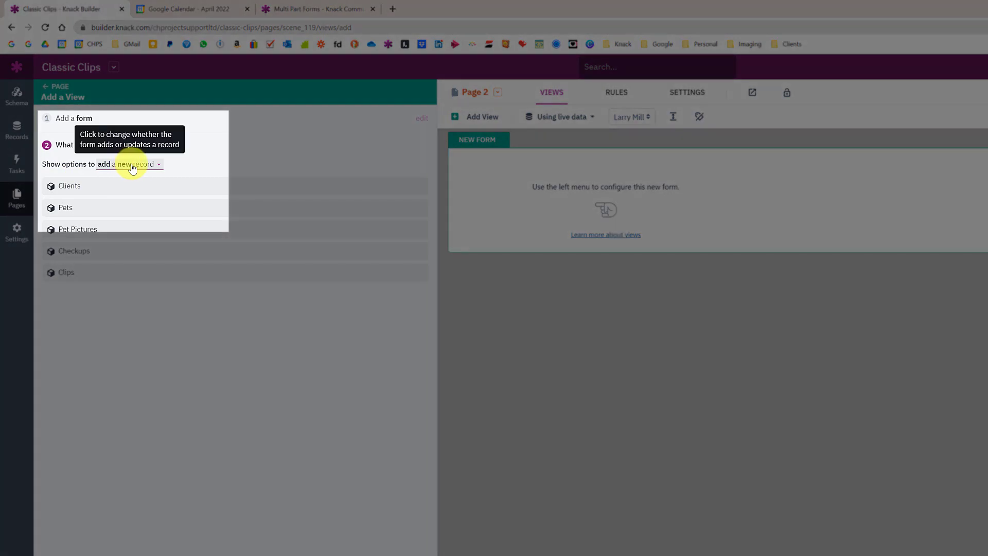
{"action": "left_click", "coordinate": [133, 165]}
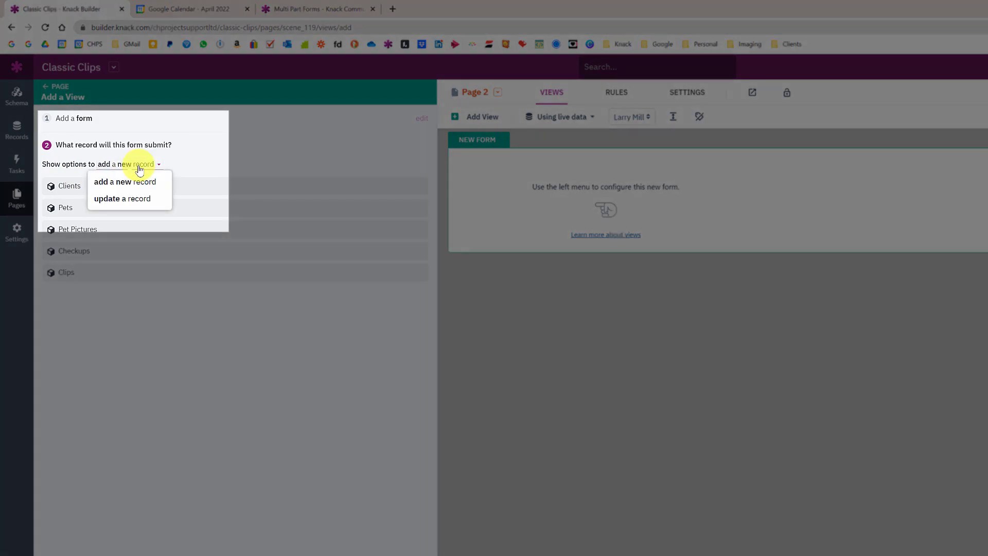
{"action": "left_click", "coordinate": [134, 200]}
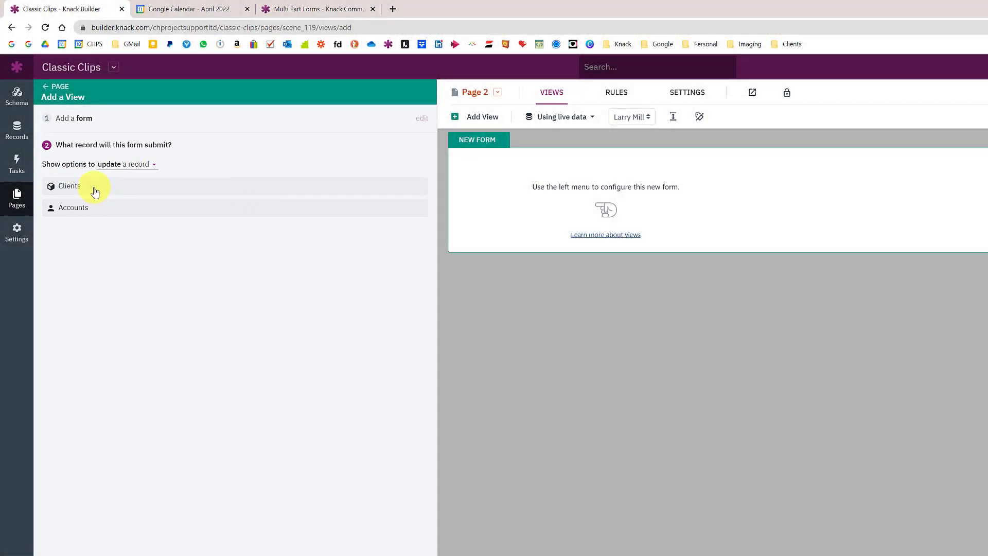
{"action": "left_click", "coordinate": [95, 191]}
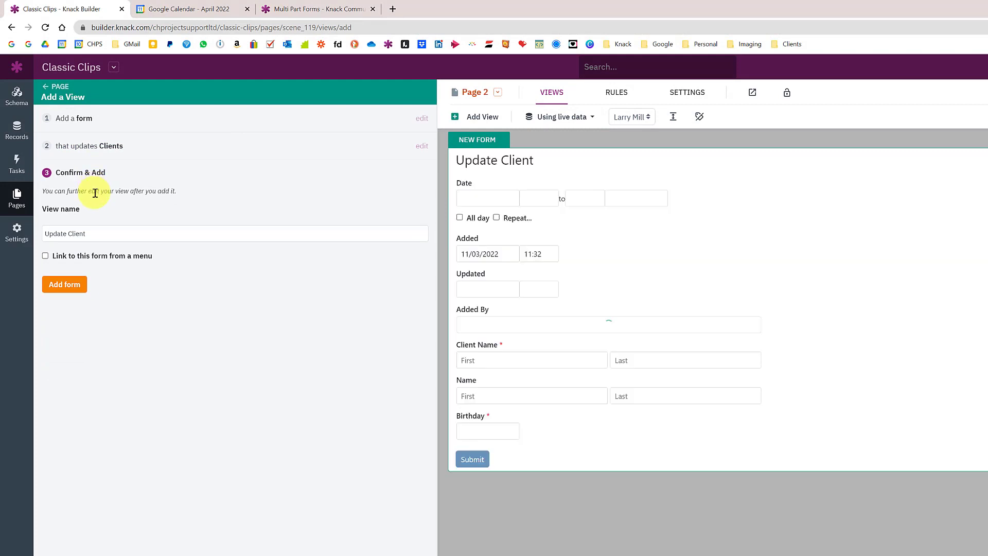
{"action": "left_click", "coordinate": [66, 288]}
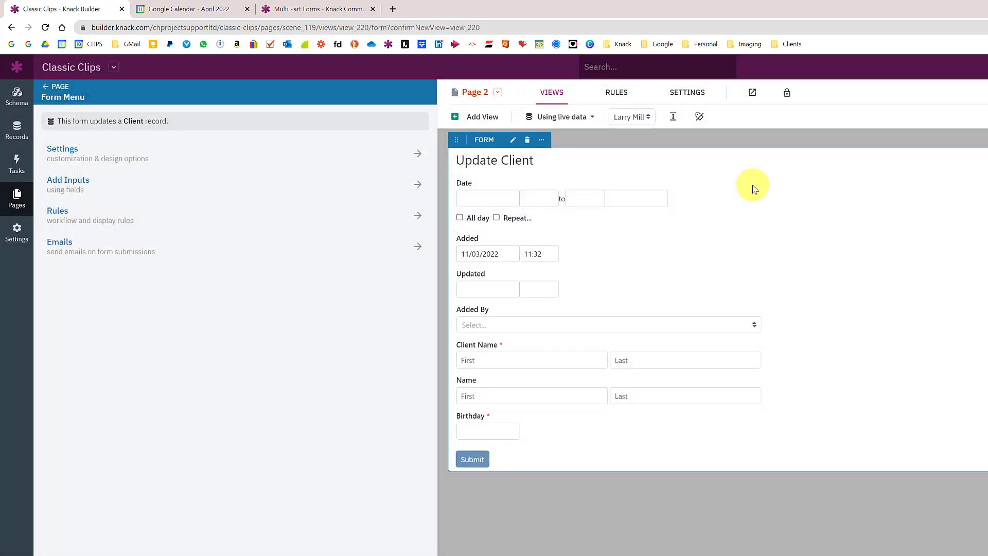
Replace all the Update Client form's fields with just Address
{"action": "left_click", "coordinate": [754, 183]}
{"action": "left_click", "coordinate": [749, 202]}
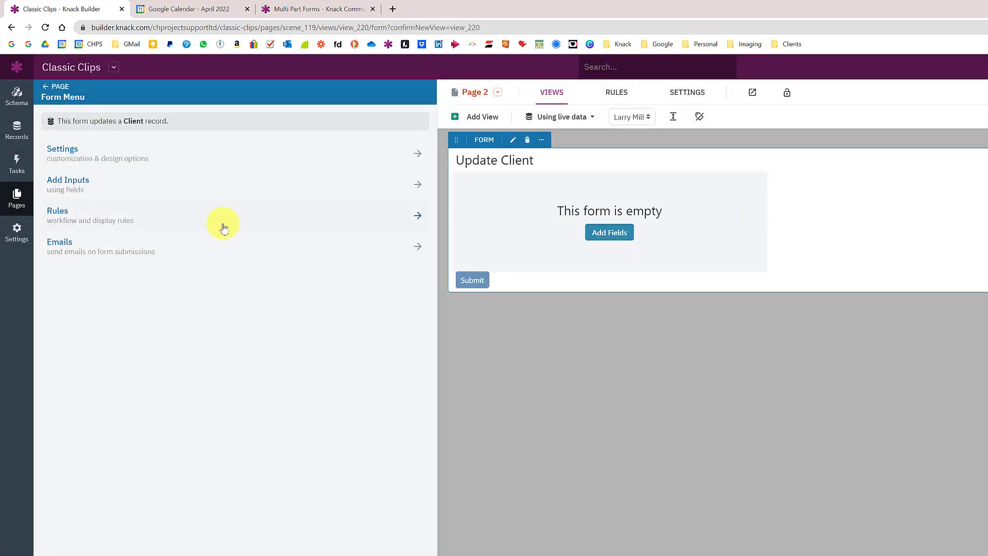
{"action": "left_click", "coordinate": [606, 232]}
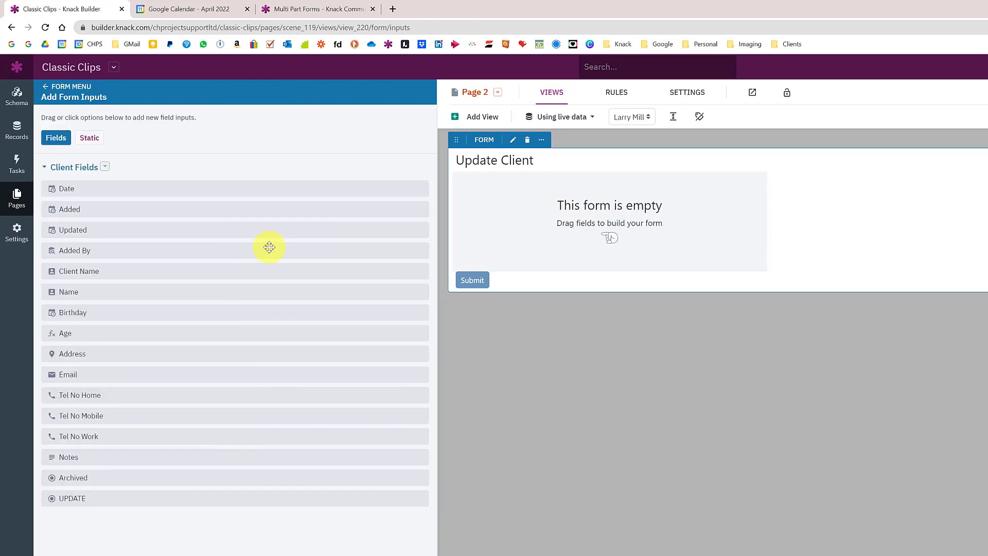
{"action": "left_click", "coordinate": [103, 354]}
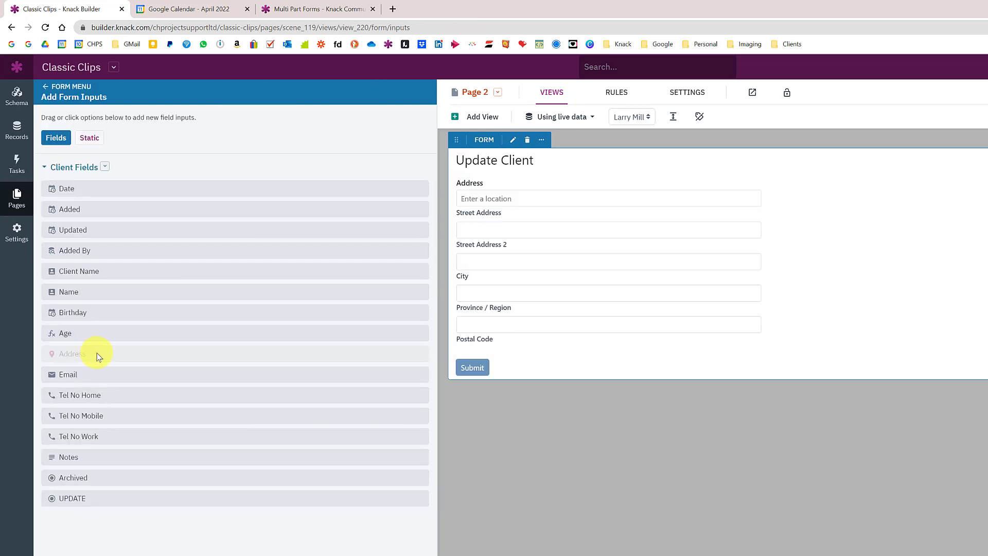
Delete the 'Update Client' title in the form's settings
{"action": "left_click", "coordinate": [46, 93]}
{"action": "left_click", "coordinate": [64, 154]}
{"action": "left_click_drag", "start_coordinate": [103, 247], "coordinate": [18, 244]}
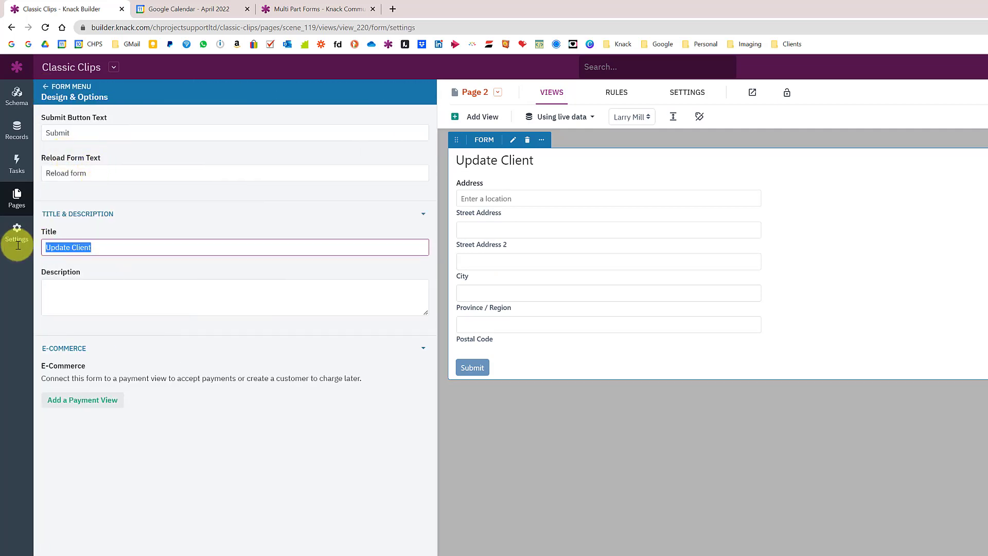
{"action": "key", "text": "BackSpace"}
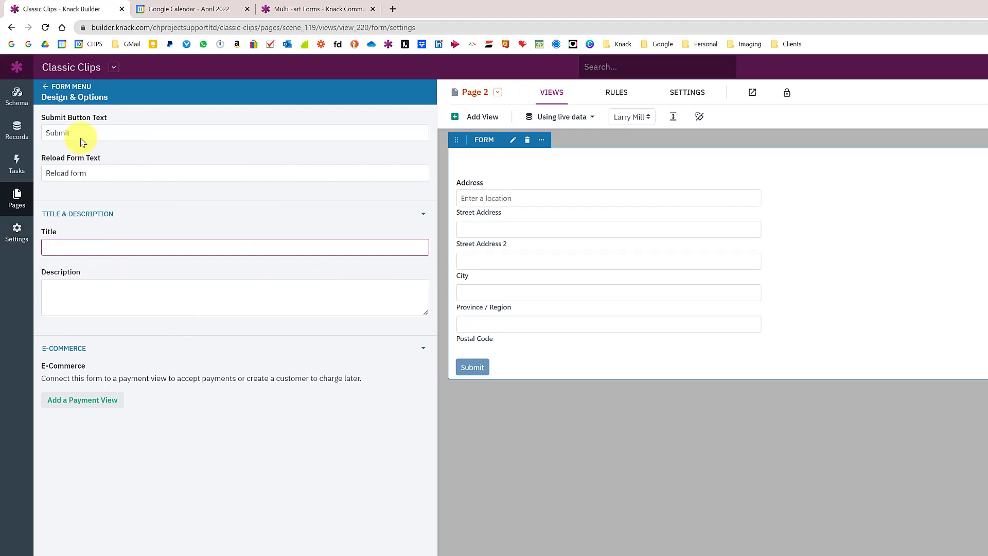
{"action": "left_click_drag", "start_coordinate": [72, 132], "coordinate": [44, 133]}
{"action": "mouse_move", "coordinate": [583, 204]}
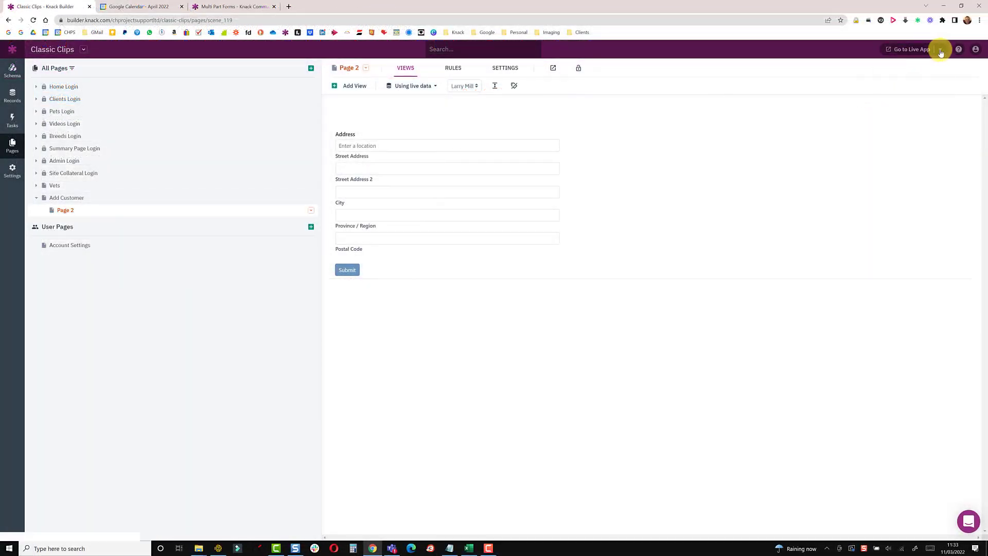
On the live Add Customer page, submit a client's first and last name
{"action": "left_click", "coordinate": [938, 50]}
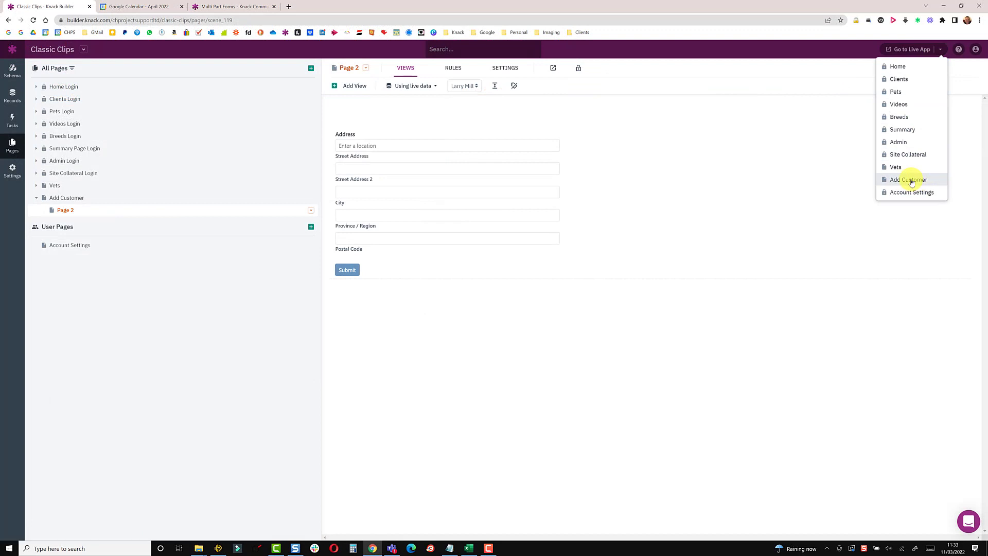
{"action": "left_click", "coordinate": [910, 180]}
{"action": "left_click", "coordinate": [81, 127]}
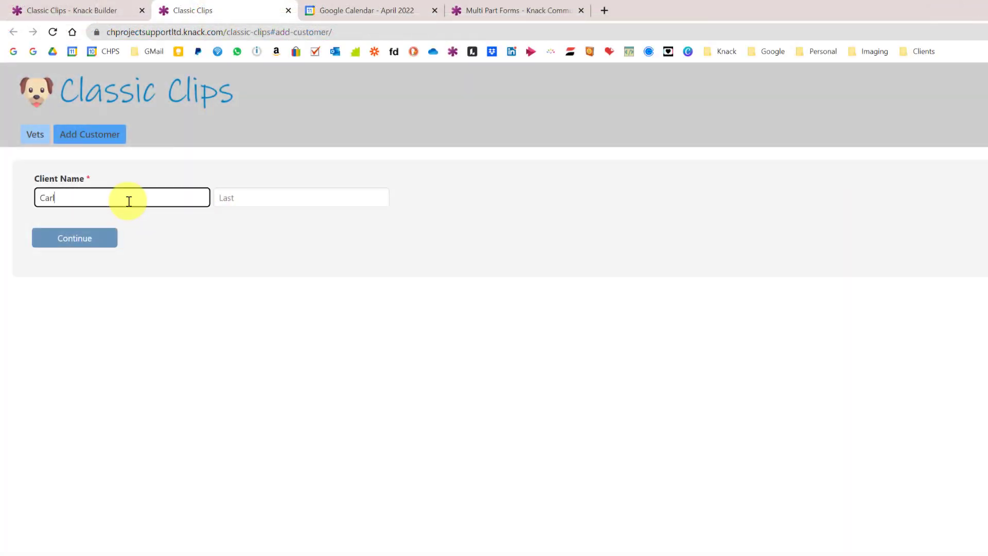
{"action": "key", "text": "Tab"}
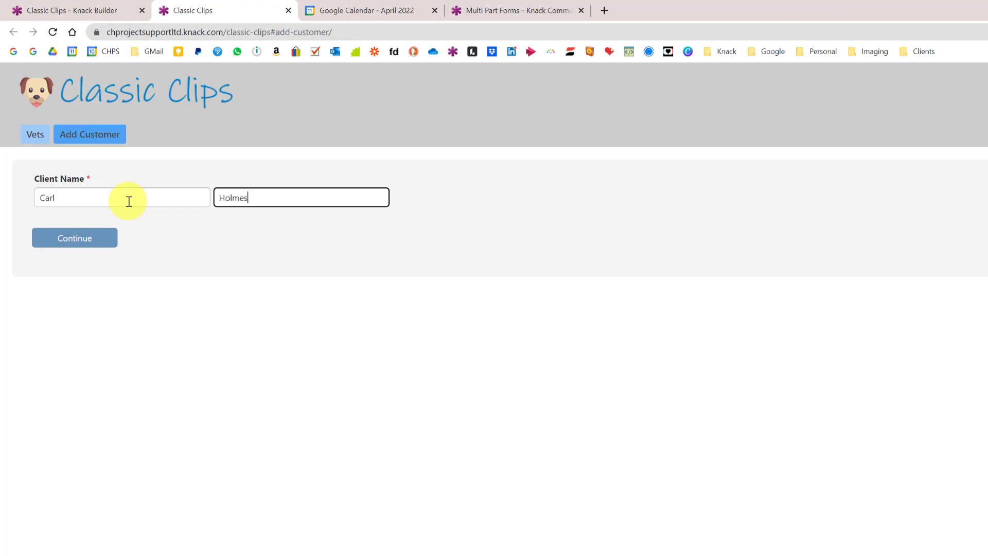
{"action": "left_click", "coordinate": [85, 243]}
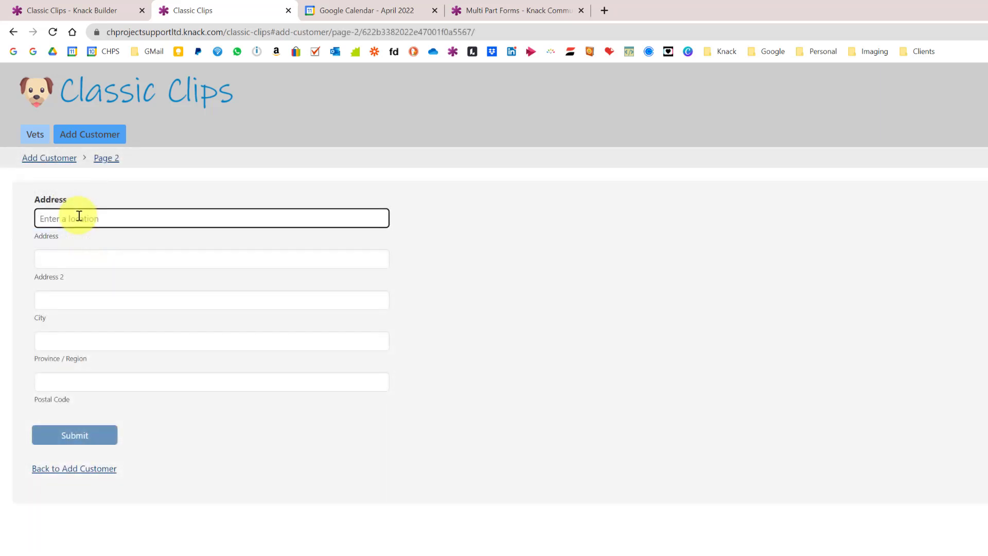
Fill the address from the first '401' suggestion and submit it
{"action": "type", "text": "401"}
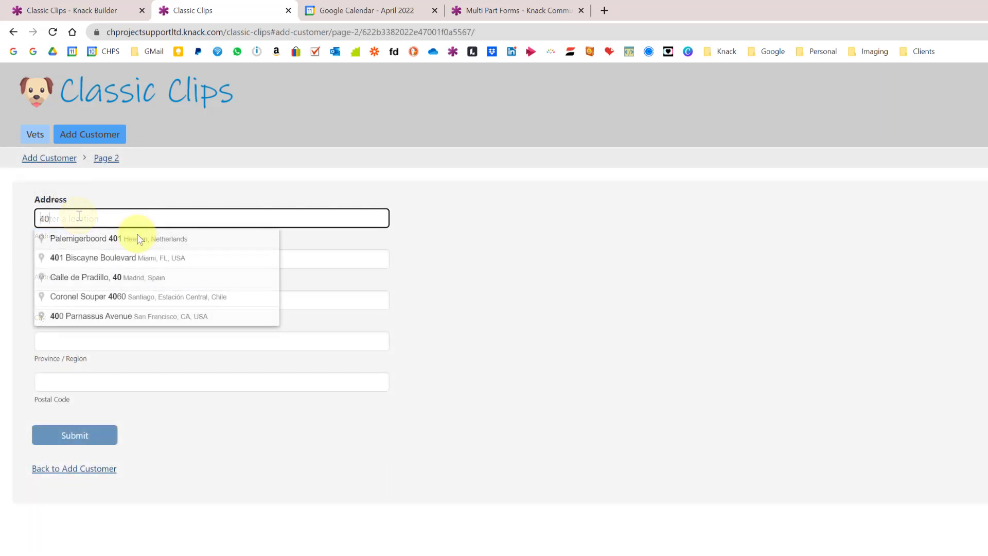
{"action": "left_click", "coordinate": [137, 235]}
{"action": "left_click", "coordinate": [85, 438]}
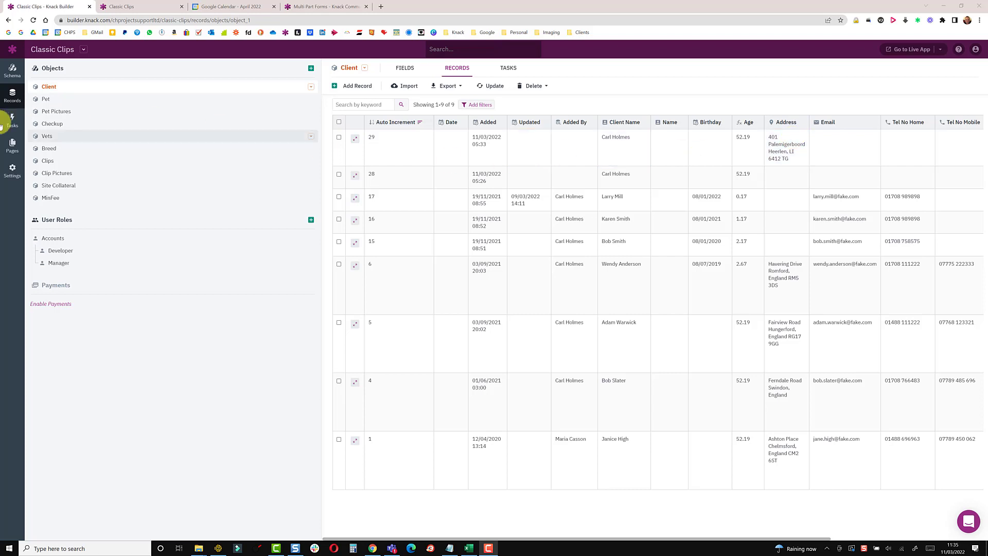
Return to the live app after checking the new Client record
{"action": "left_click", "coordinate": [111, 11]}
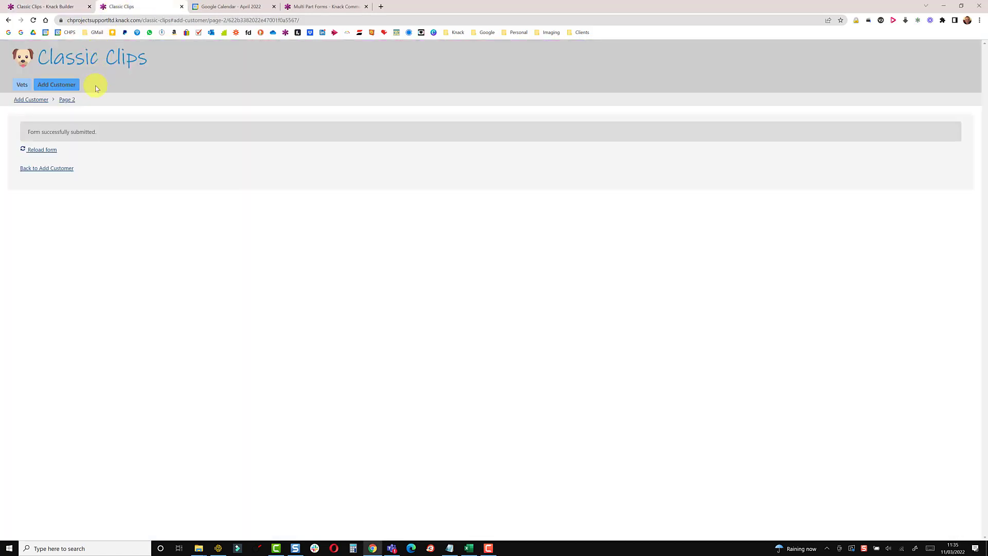
Submit another client's first and last name, then go back to Add Customer from page 2
{"action": "left_click", "coordinate": [65, 86]}
{"action": "left_click", "coordinate": [48, 127]}
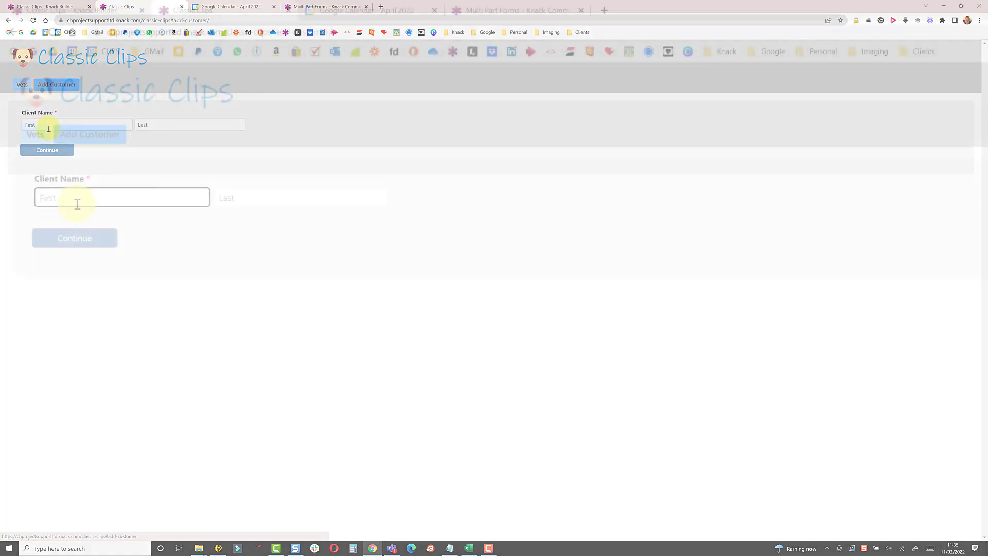
{"action": "type", "text": "Ton"}
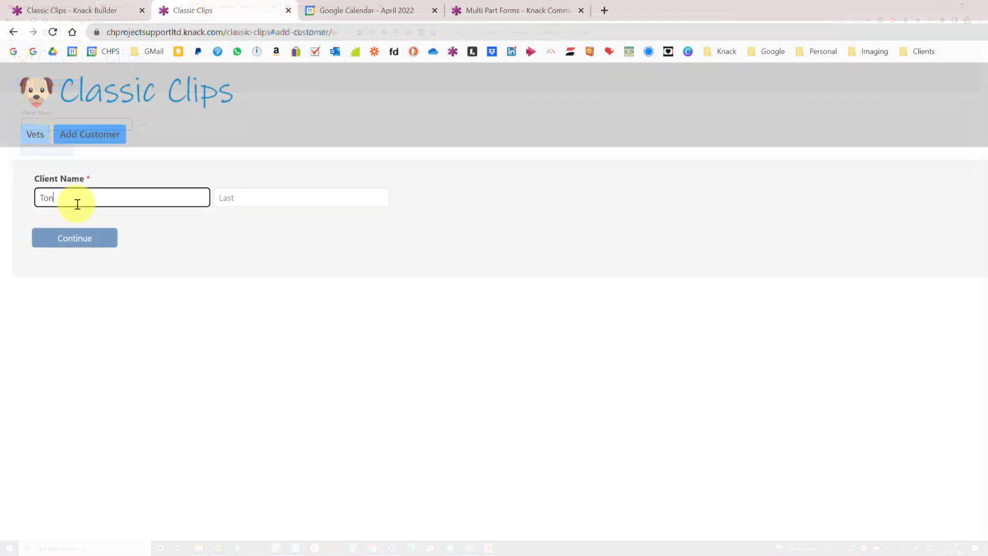
{"action": "type", "text": "y"}
{"action": "key", "text": "Tab"}
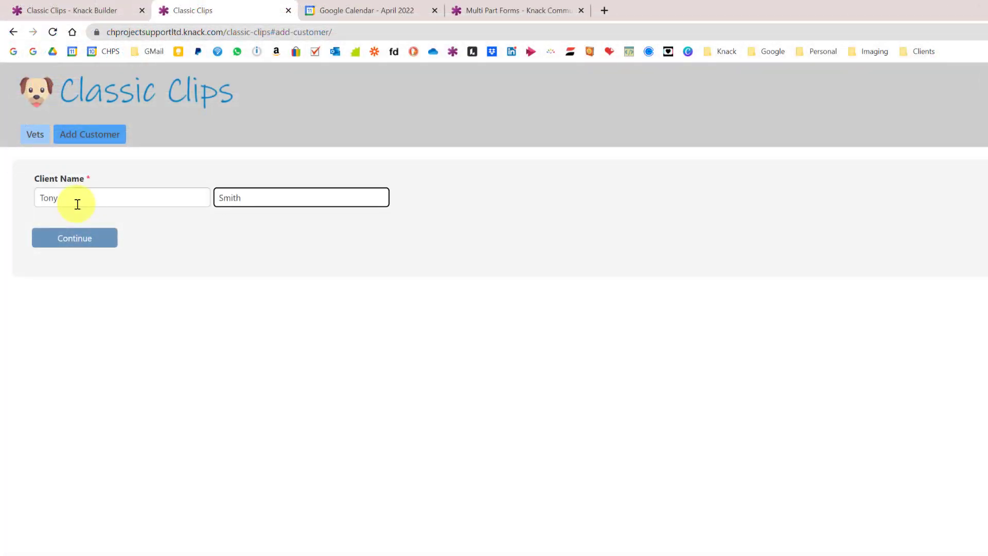
{"action": "left_click", "coordinate": [86, 240]}
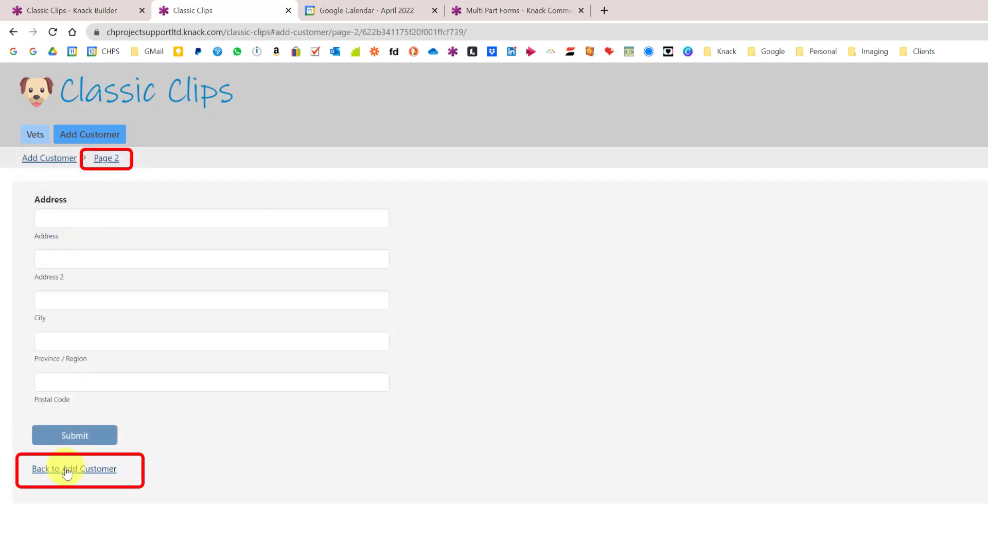
{"action": "left_click", "coordinate": [78, 469]}
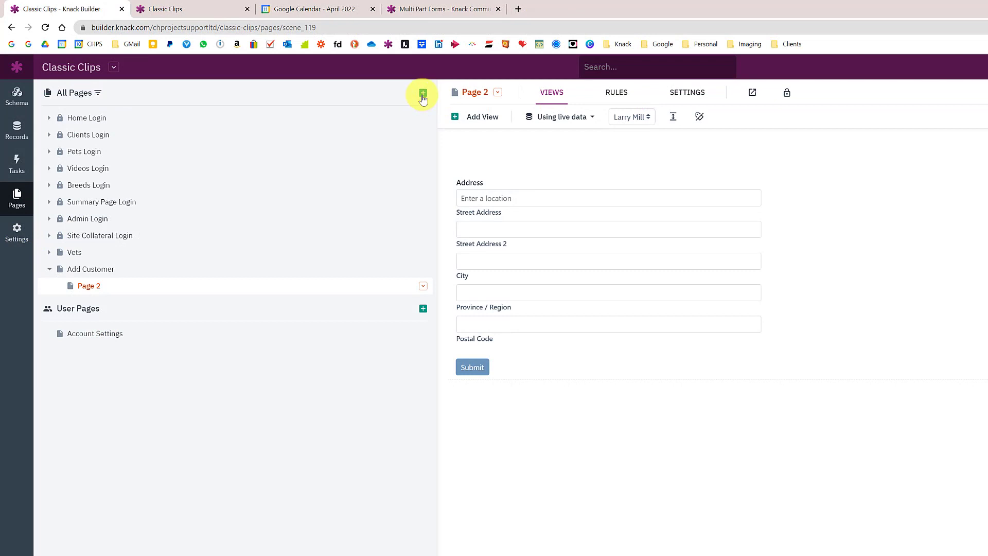
Add a public page named 'Customer New' from All Pages
{"action": "left_click", "coordinate": [422, 95]}
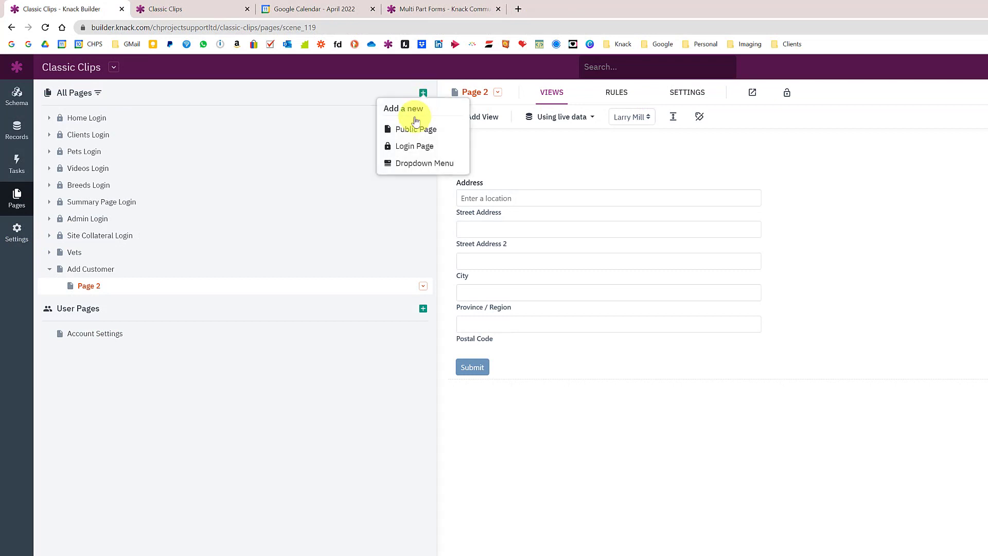
{"action": "left_click", "coordinate": [411, 130]}
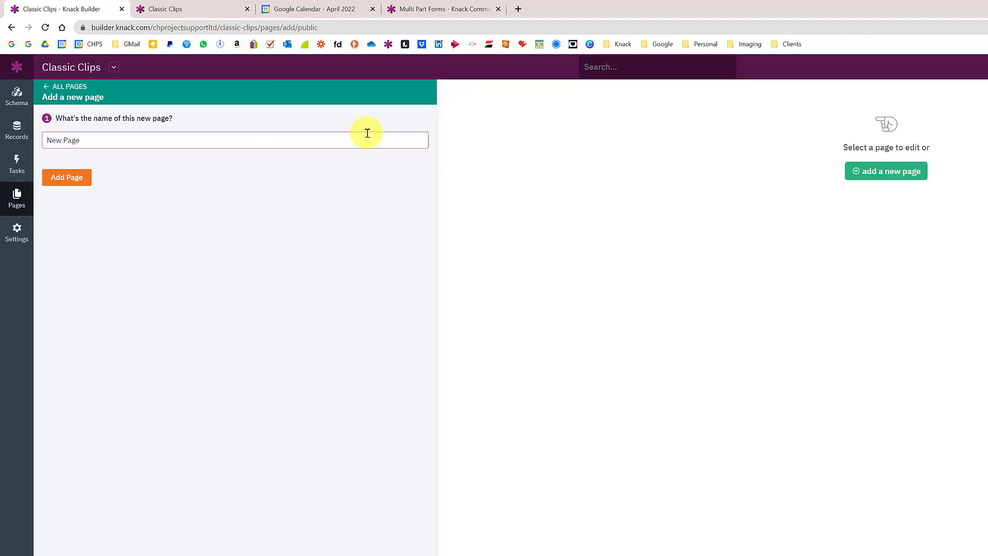
{"action": "left_click_drag", "start_coordinate": [287, 139], "coordinate": [23, 128]}
{"action": "type", "text": "Customer New"}
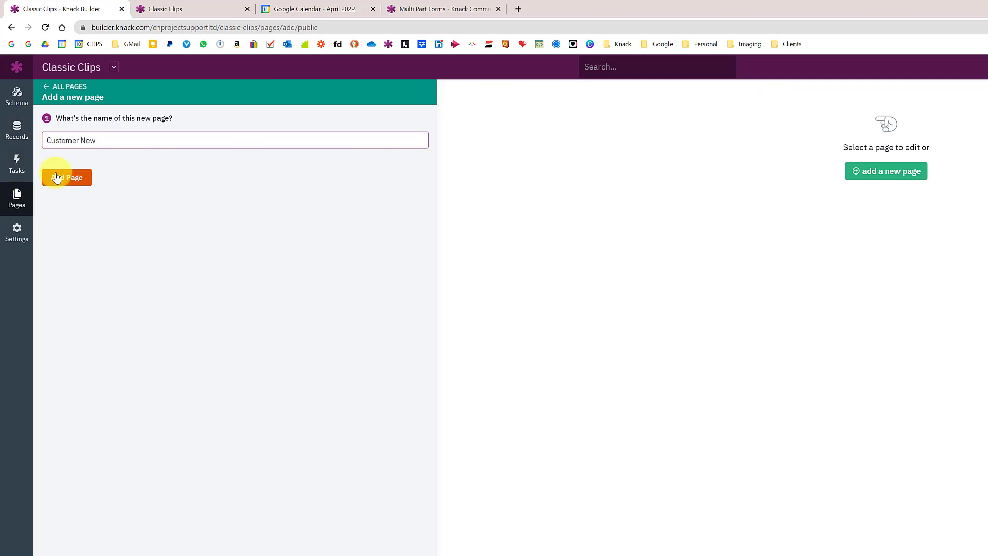
{"action": "left_click", "coordinate": [56, 178]}
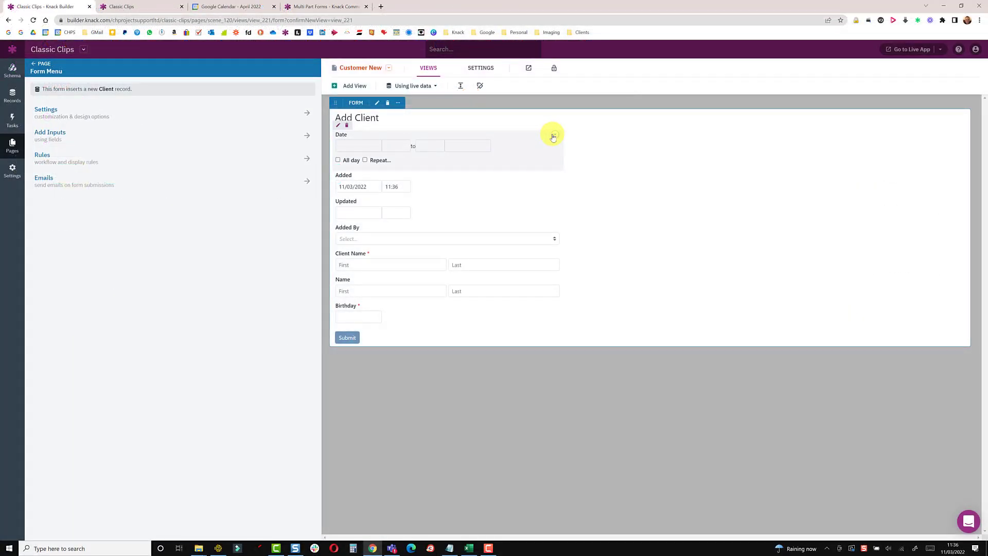
Strip the Client form of all fields and its title, and label the button 'Continue'
{"action": "left_click", "coordinate": [552, 136]}
{"action": "left_click", "coordinate": [123, 113]}
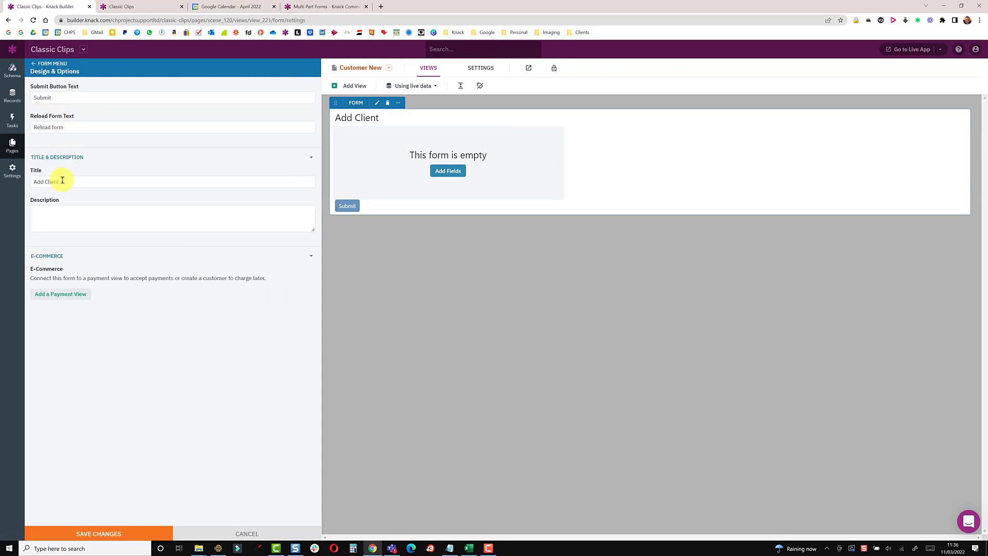
{"action": "triple_click", "coordinate": [38, 180]}
{"action": "key", "text": "BackSpace"}
{"action": "triple_click", "coordinate": [62, 97]}
{"action": "type", "text": "Continue"}
{"action": "key", "text": "Return"}
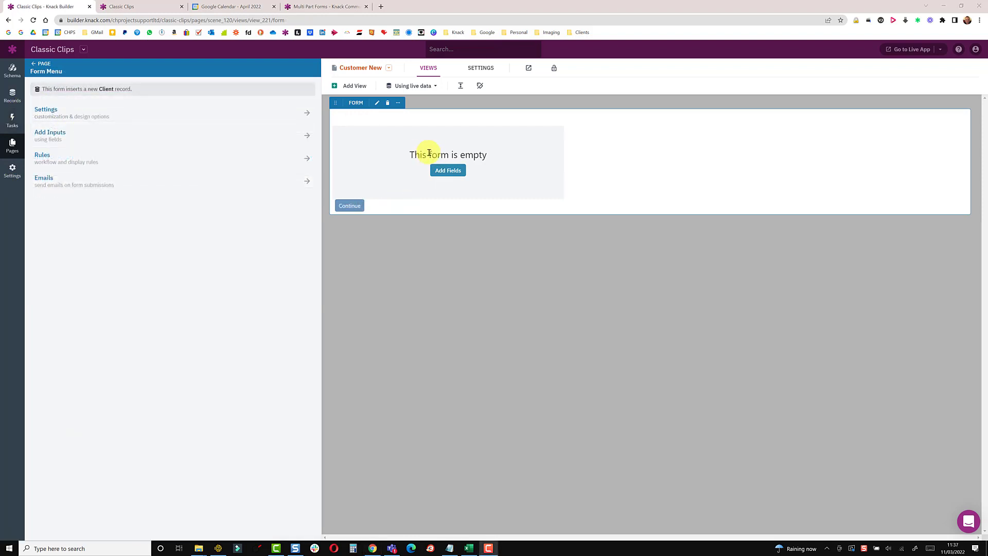
Make the Customer New form's submit rule redirect to a new child page, Page 1, and save it
{"action": "left_click", "coordinate": [56, 158]}
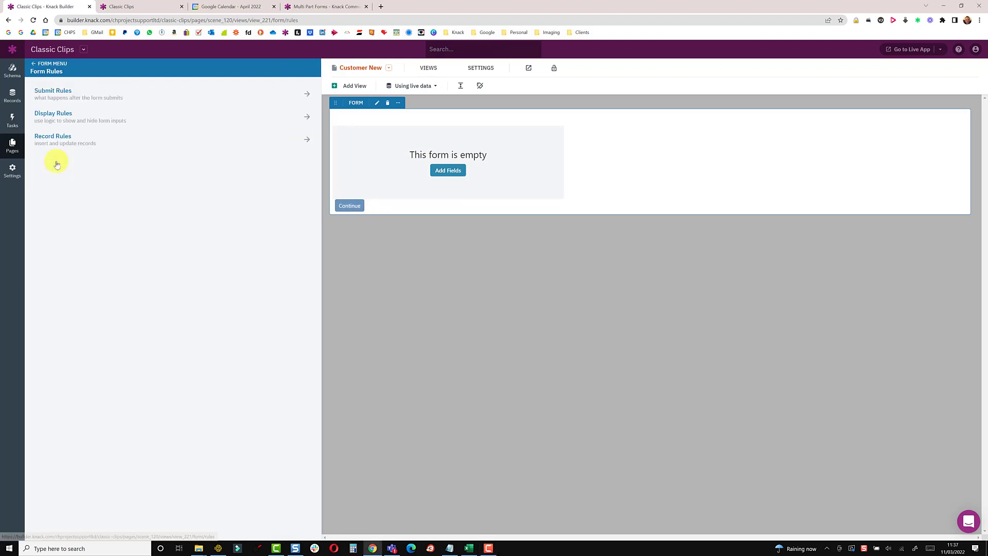
{"action": "left_click", "coordinate": [55, 92]}
{"action": "left_click", "coordinate": [62, 133]}
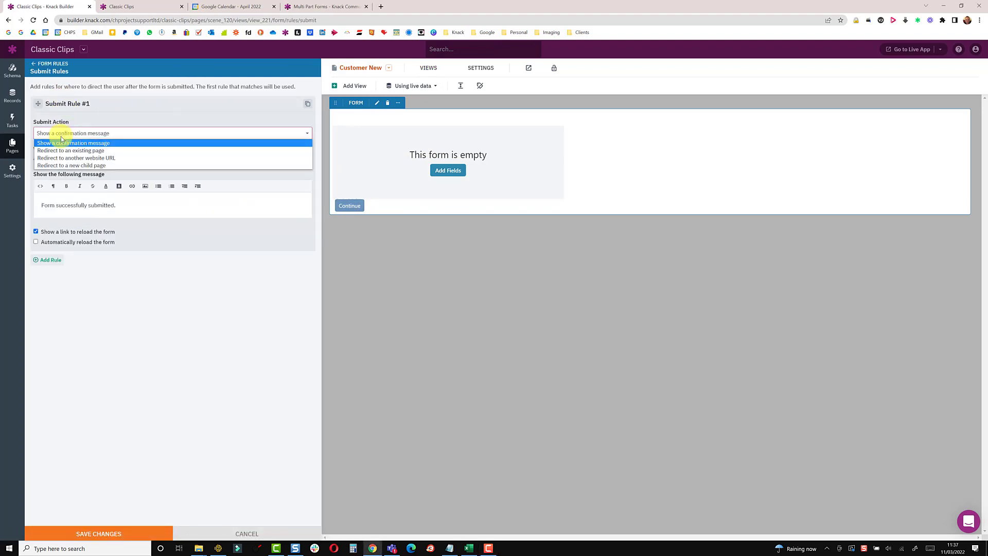
{"action": "left_click", "coordinate": [71, 165]}
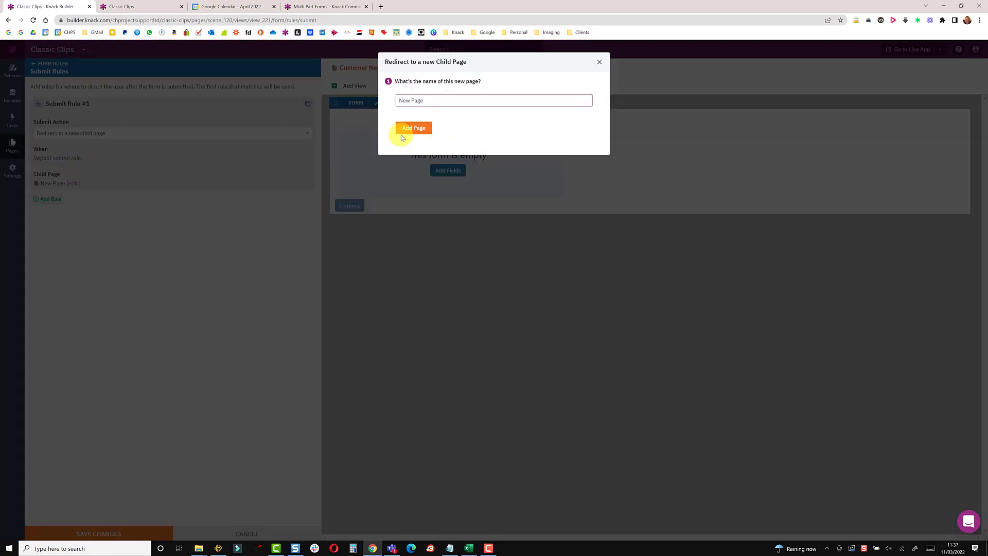
{"action": "key", "text": "ctrl+BackSpace"}
{"action": "key", "text": "ctrl+BackSpace"}
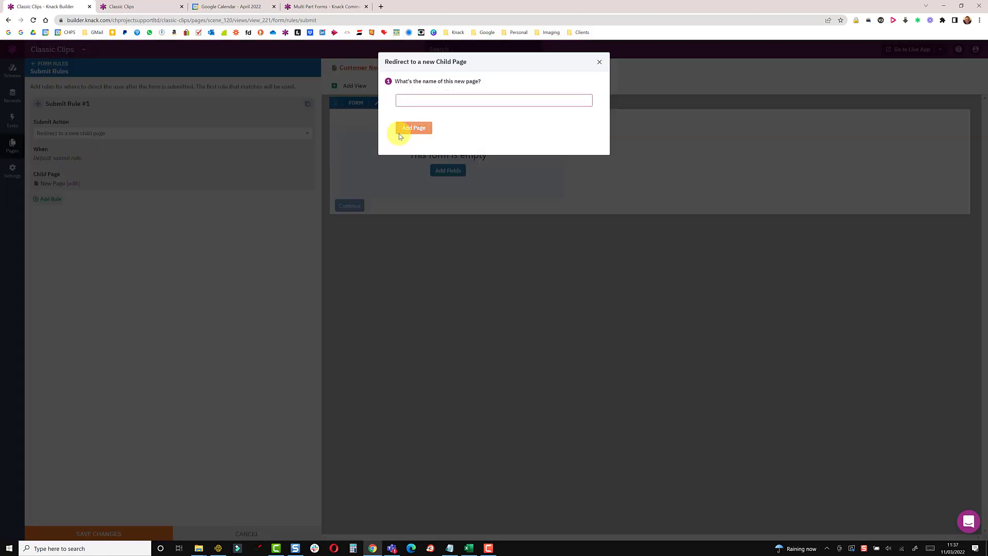
{"action": "type", "text": "PO"}
{"action": "left_click", "coordinate": [399, 135]}
{"action": "left_click", "coordinate": [127, 533]}
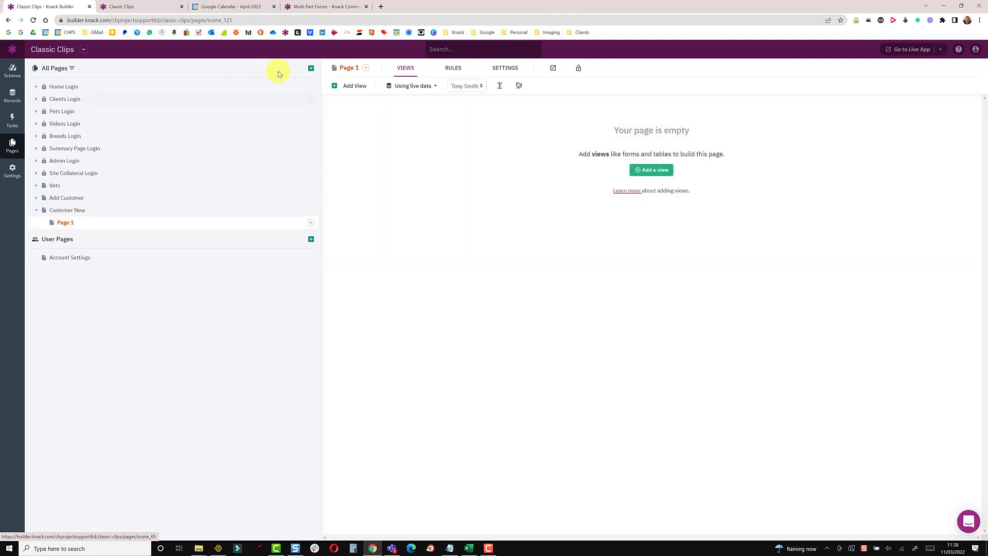
Add a form view to Page 1 that updates Clients records
{"action": "left_click", "coordinate": [350, 87]}
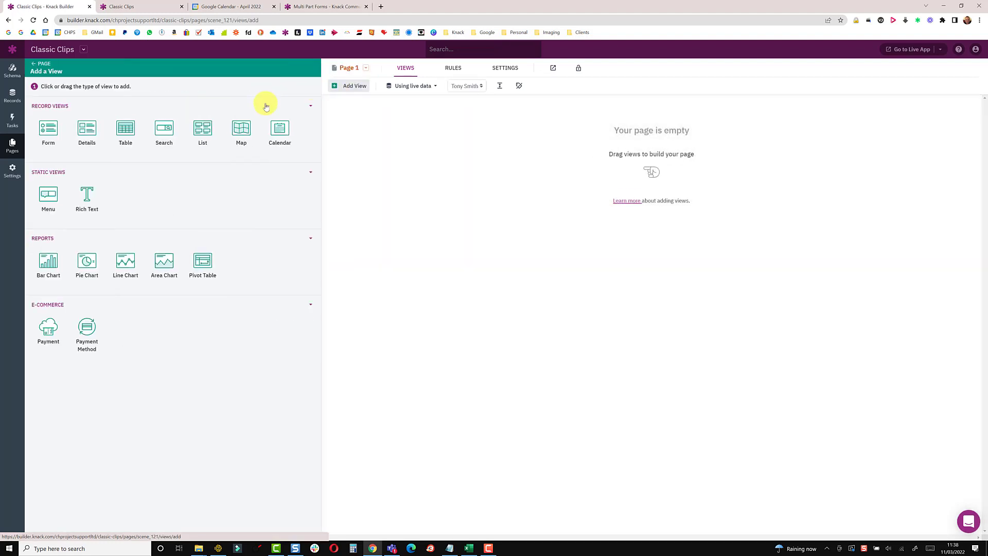
{"action": "left_click", "coordinate": [48, 131]}
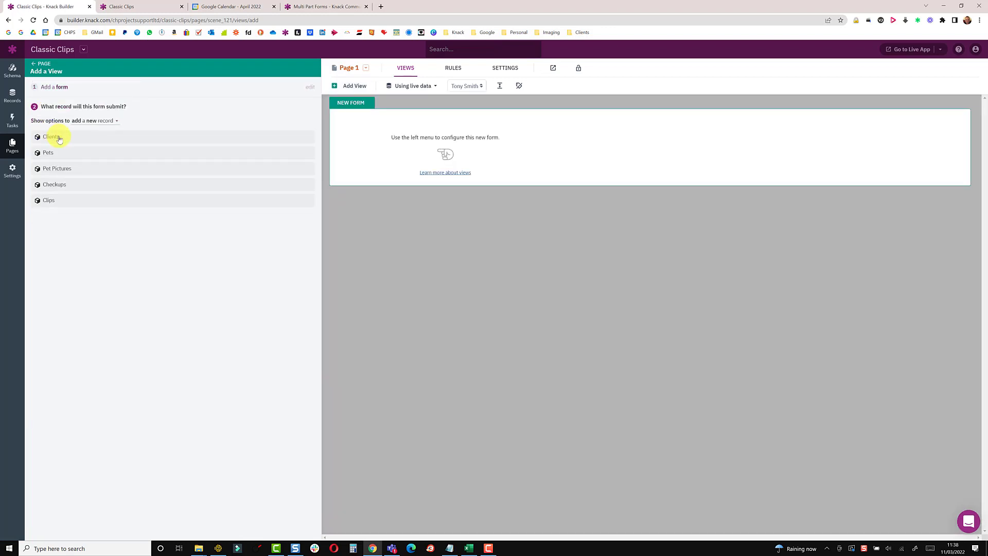
{"action": "left_click", "coordinate": [91, 121]}
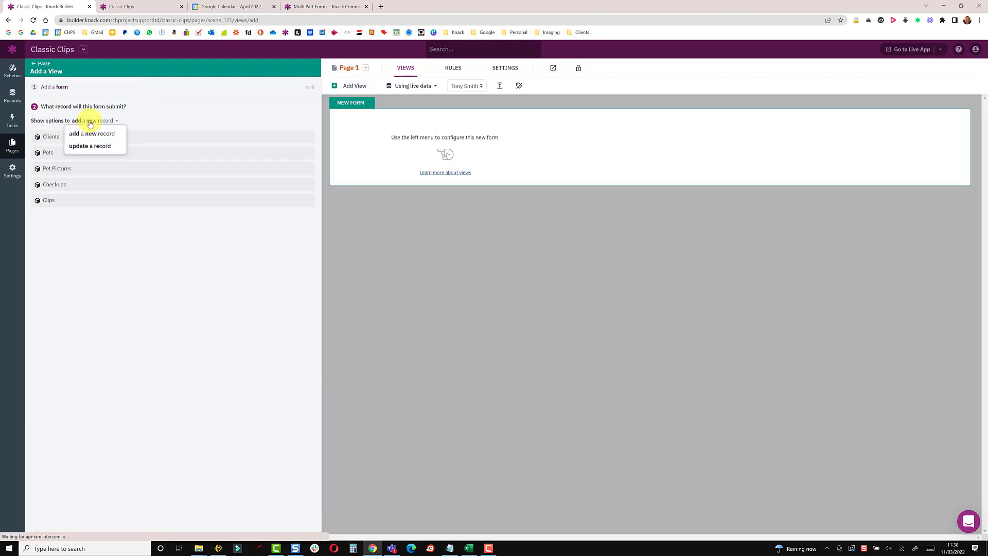
{"action": "left_click", "coordinate": [90, 146]}
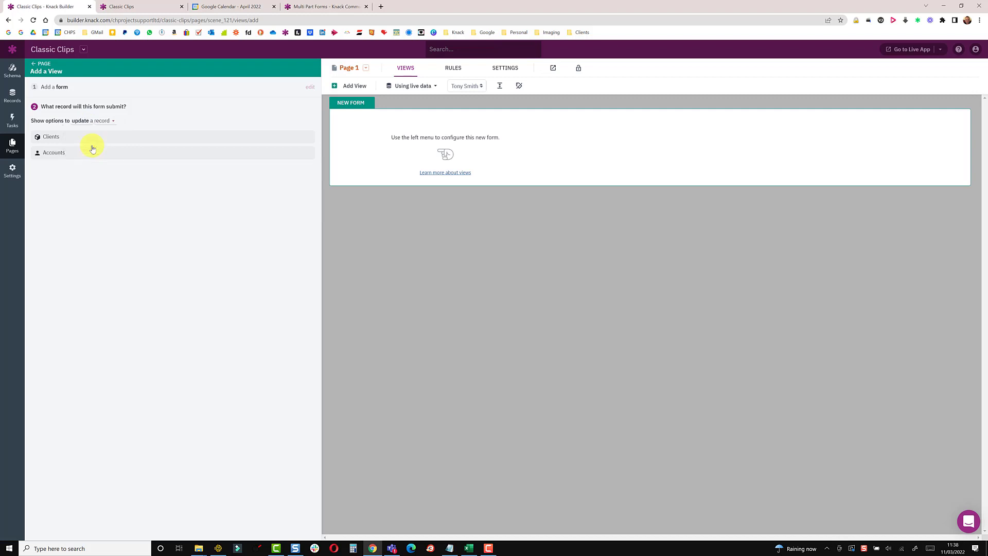
{"action": "left_click", "coordinate": [65, 138]}
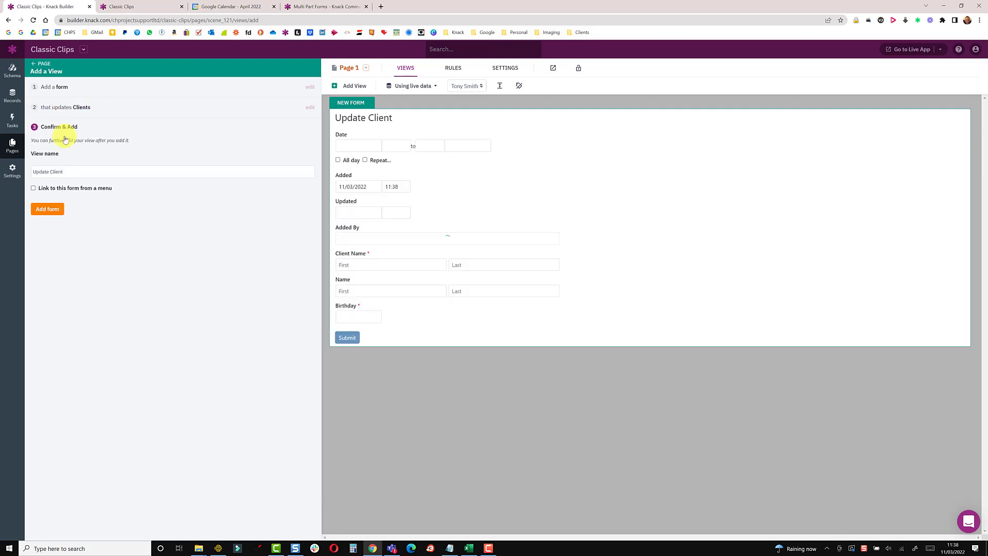
{"action": "left_click", "coordinate": [45, 211]}
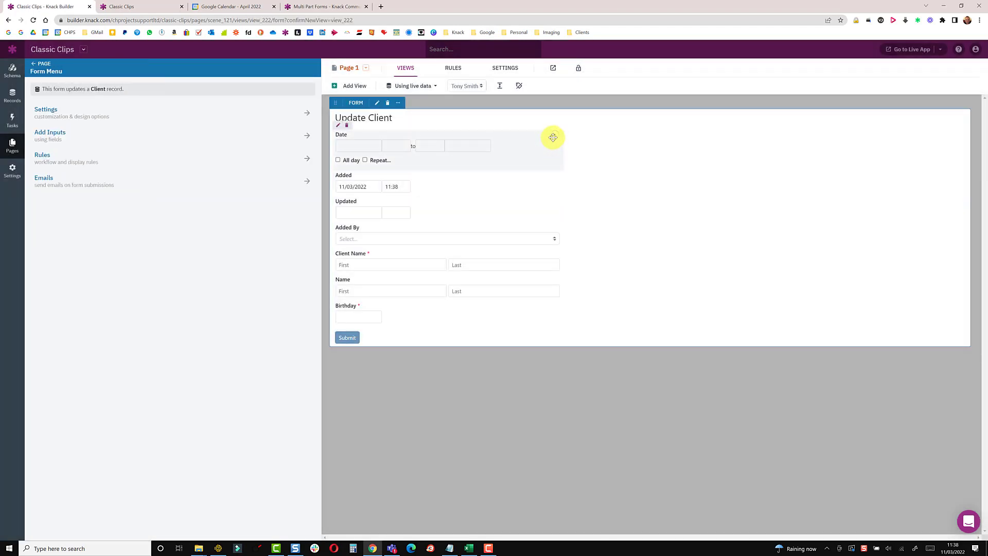
Remove all inputs from the form and add only the Client Name field
{"action": "left_click", "coordinate": [555, 135]}
{"action": "left_click", "coordinate": [554, 150]}
{"action": "left_click", "coordinate": [427, 175]}
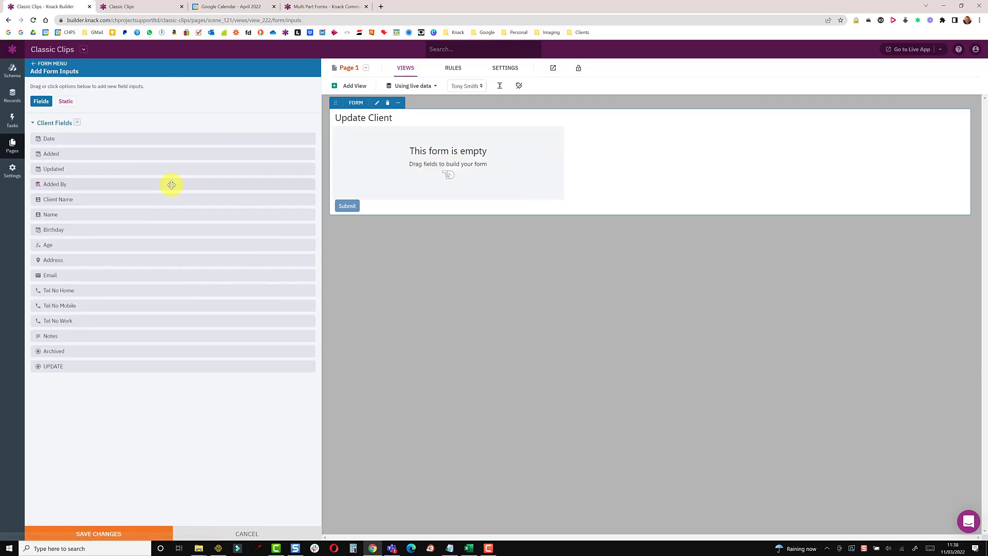
{"action": "left_click", "coordinate": [67, 199]}
Clear the form's title and change its submit button text to 'Continue'
{"action": "left_click", "coordinate": [36, 66]}
{"action": "left_click", "coordinate": [88, 113]}
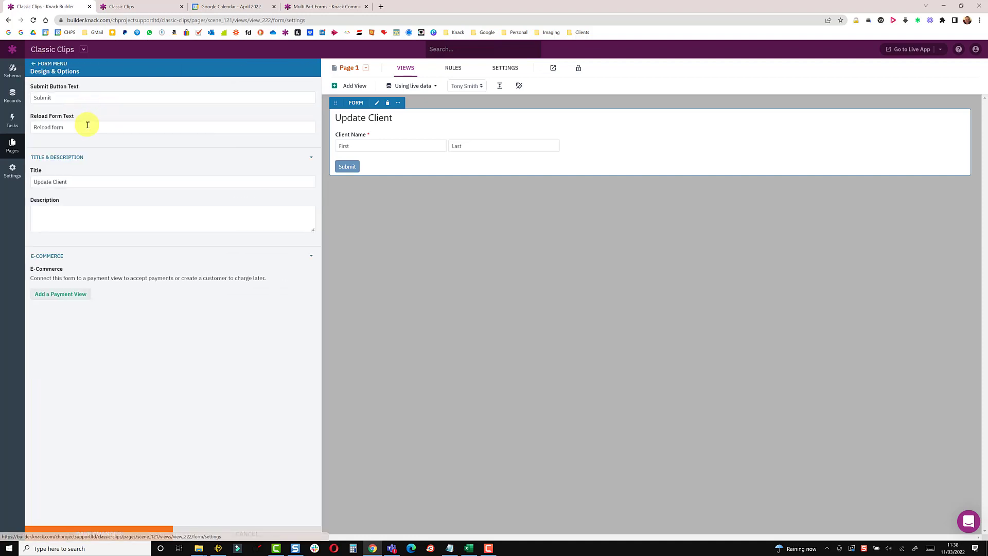
{"action": "triple_click", "coordinate": [78, 180]}
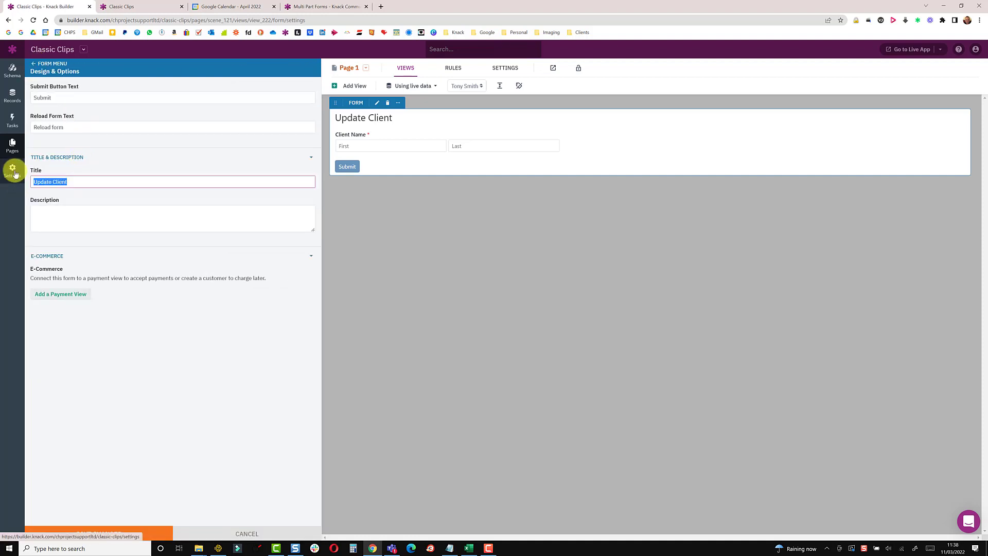
{"action": "key", "text": "BackSpace"}
{"action": "left_click_drag", "start_coordinate": [65, 97], "coordinate": [3, 100]}
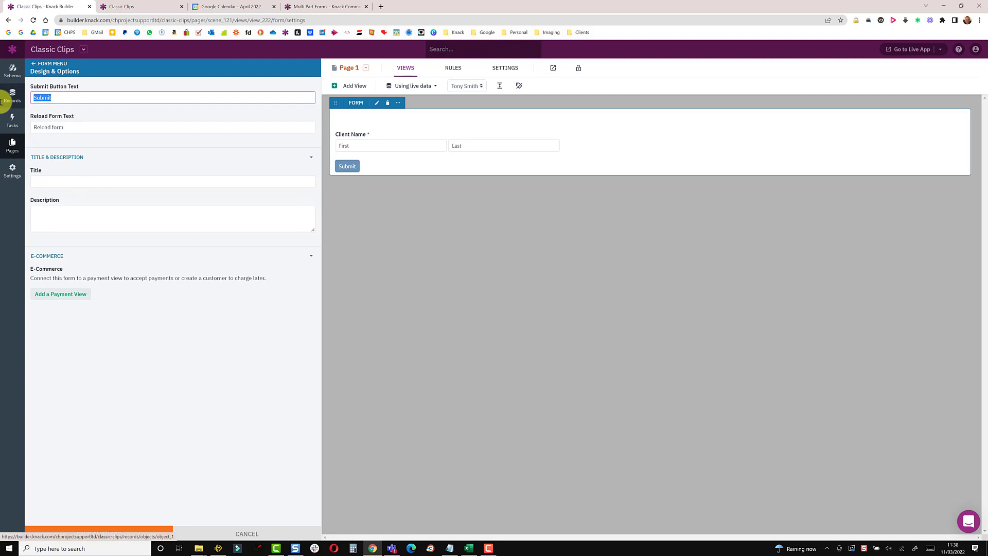
{"action": "type", "text": "Continue"}
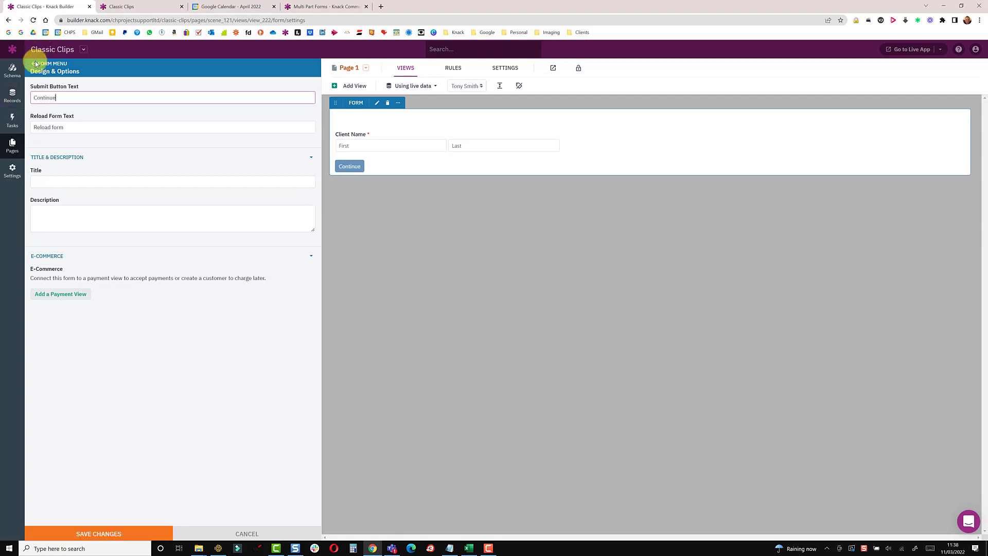
{"action": "left_click", "coordinate": [35, 62]}
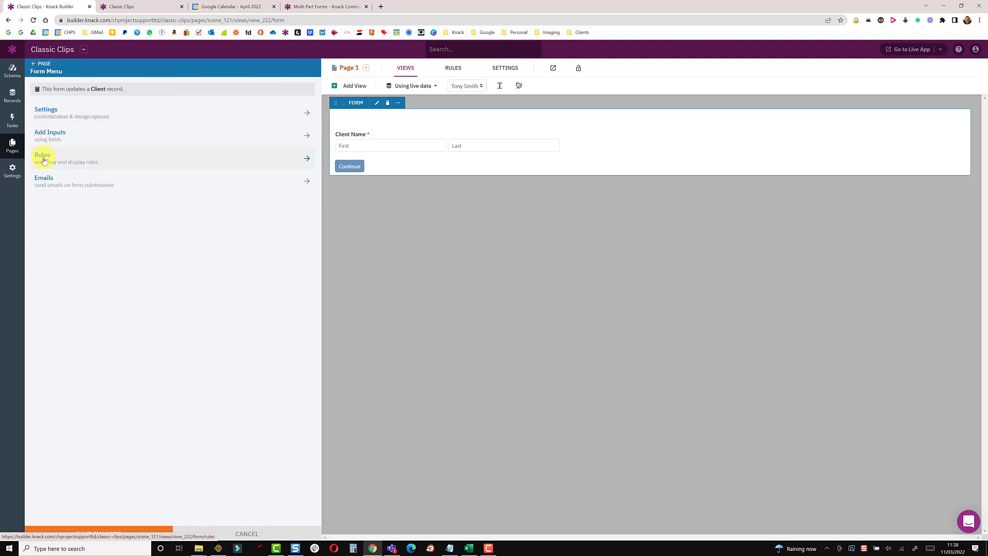
Make the Page 1 form's submit rule redirect to a new child page, Page 2, and save it
{"action": "left_click", "coordinate": [41, 156]}
{"action": "left_click", "coordinate": [52, 98]}
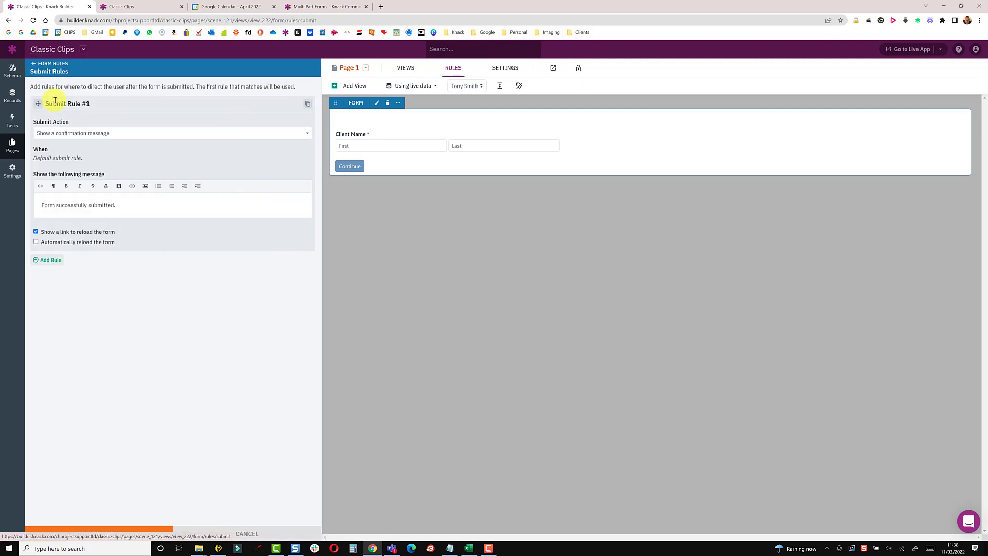
{"action": "left_click", "coordinate": [79, 134]}
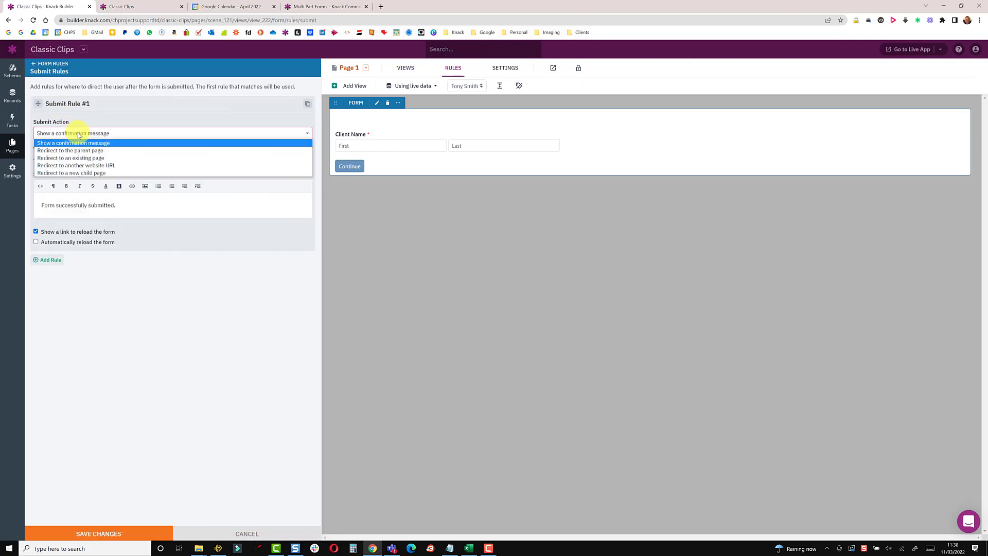
{"action": "left_click", "coordinate": [84, 172]}
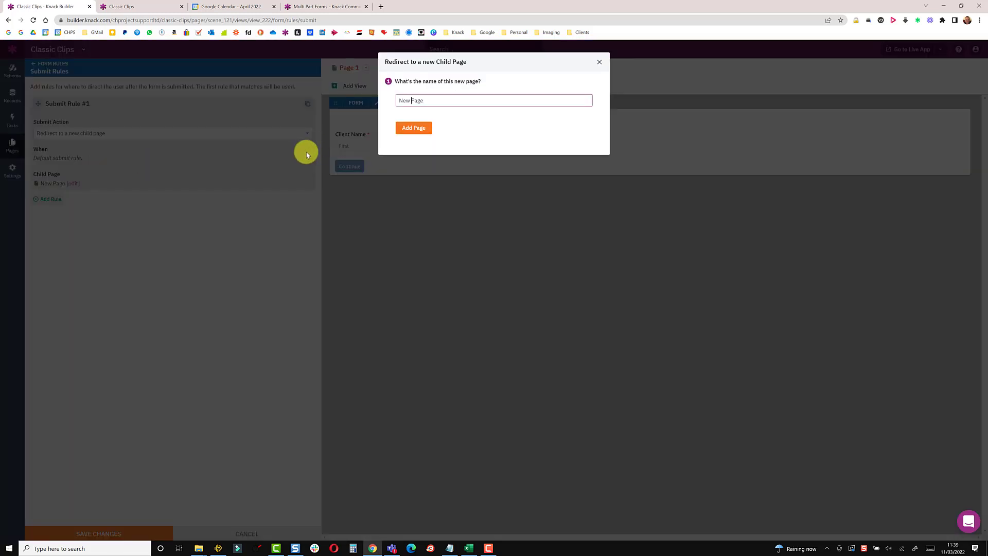
{"action": "key", "text": "BackSpace"}
{"action": "key", "text": "BackSpace"}
{"action": "key", "text": "BackSpace"}
{"action": "key", "text": "BackSpace"}
{"action": "type", "text": "2"}
{"action": "left_click", "coordinate": [409, 134]}
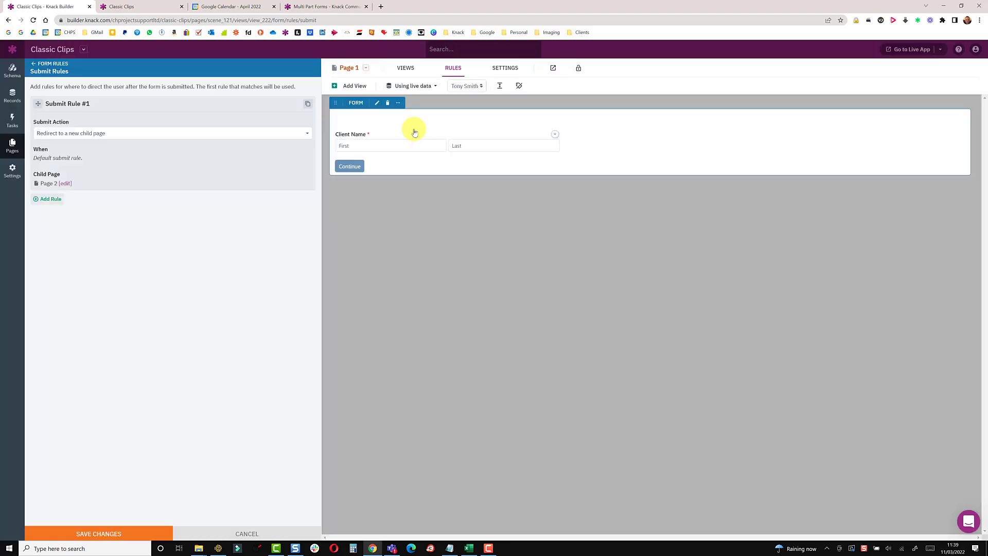
{"action": "left_click", "coordinate": [118, 533]}
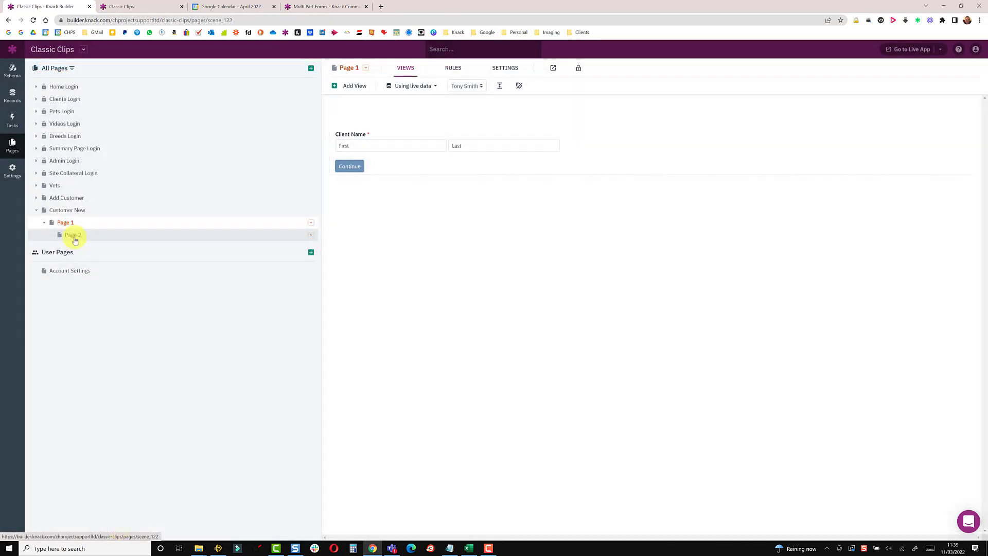
Add a form view to Page 2 that updates Clients records
{"action": "left_click", "coordinate": [74, 236]}
{"action": "left_click", "coordinate": [355, 86]}
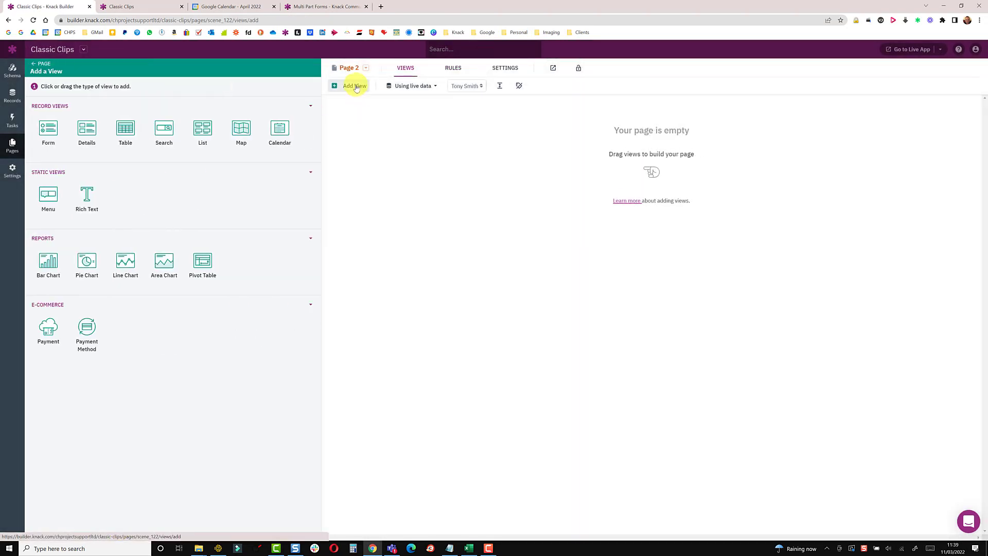
{"action": "left_click", "coordinate": [52, 128]}
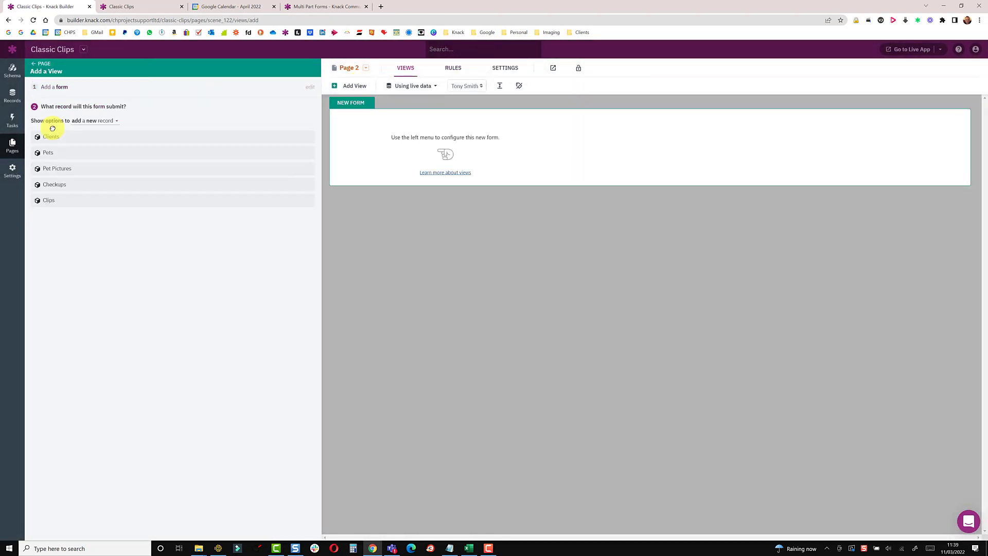
{"action": "left_click", "coordinate": [85, 122]}
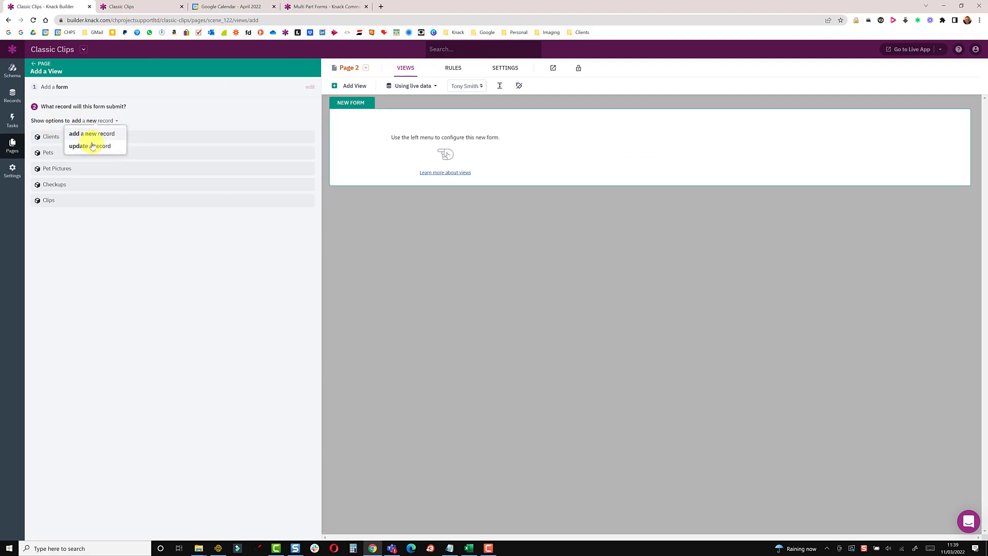
{"action": "left_click", "coordinate": [92, 146]}
{"action": "left_click", "coordinate": [72, 138]}
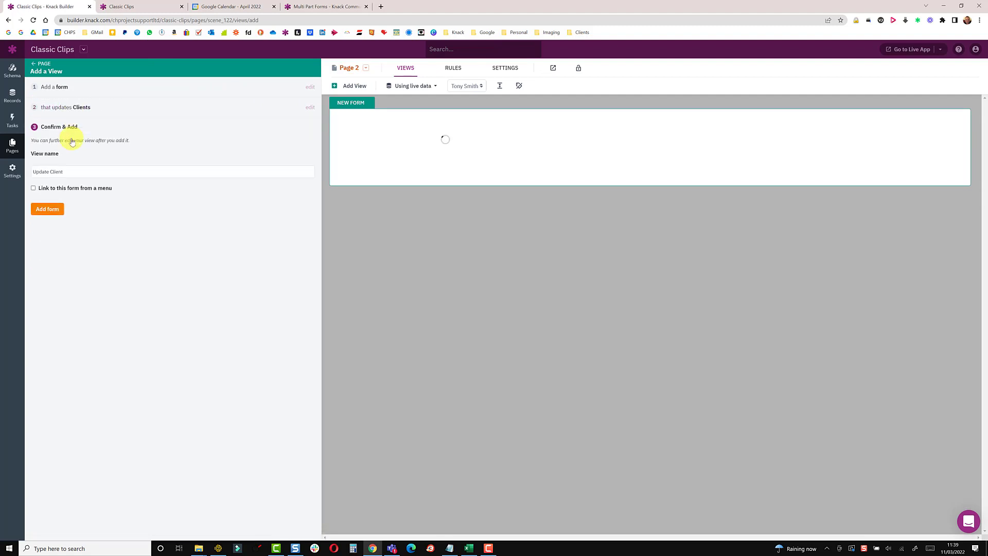
{"action": "left_click", "coordinate": [48, 210]}
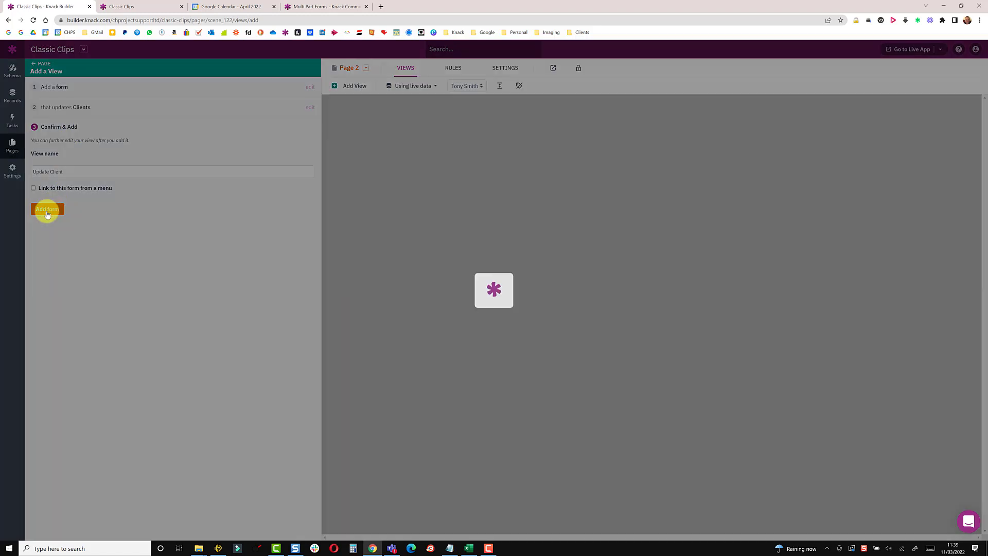
Reduce the Page 2 form to just the Address field and remove its title
{"action": "left_click", "coordinate": [543, 149]}
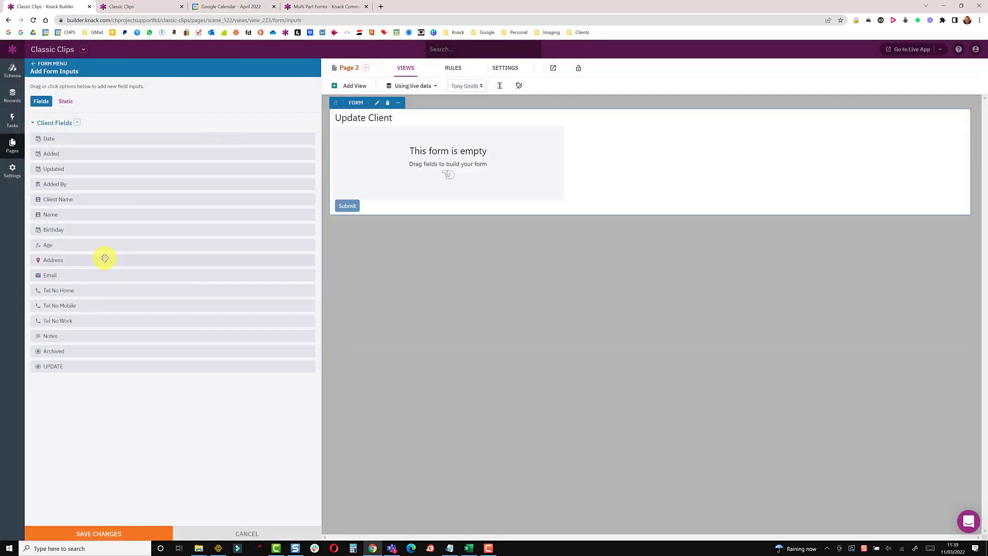
{"action": "left_click", "coordinate": [101, 260]}
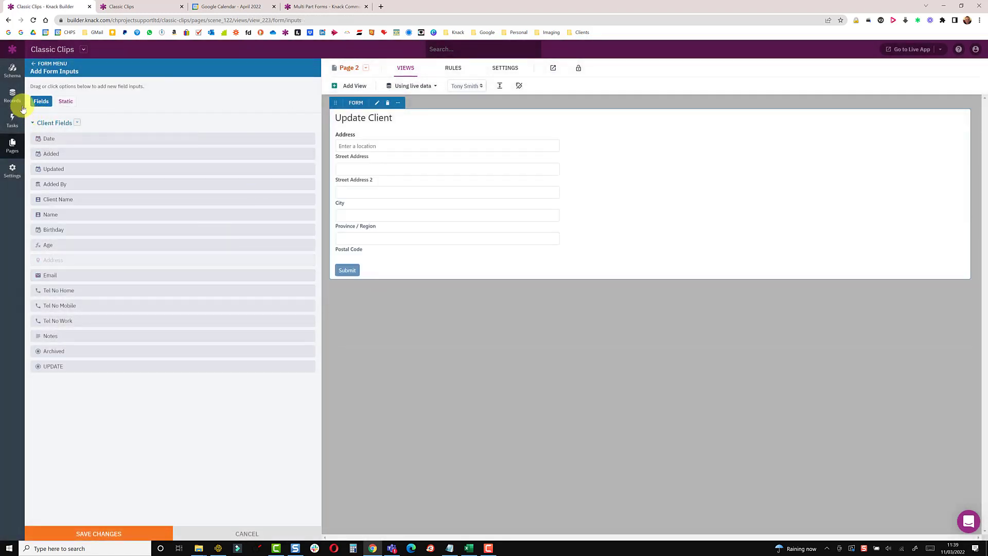
{"action": "left_click", "coordinate": [33, 64]}
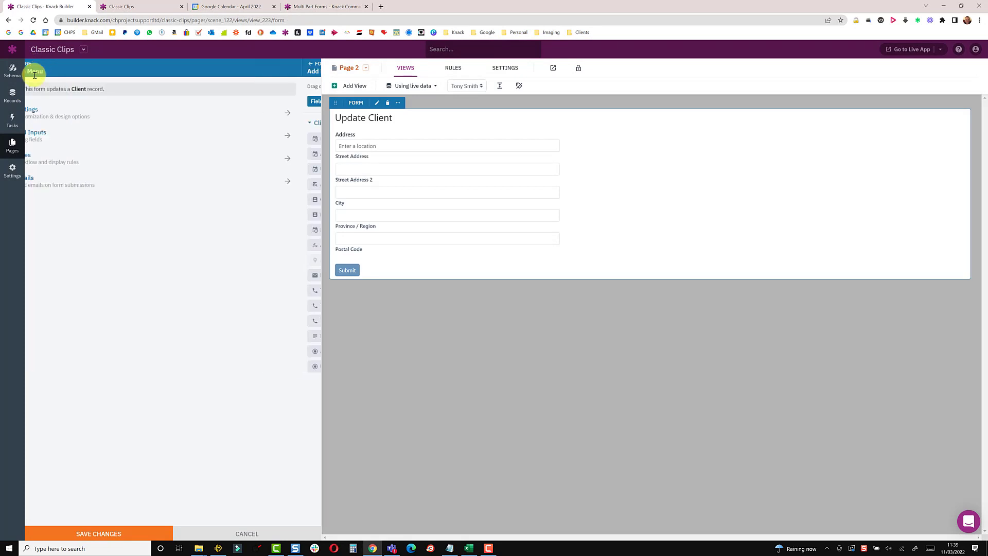
{"action": "left_click", "coordinate": [44, 110]}
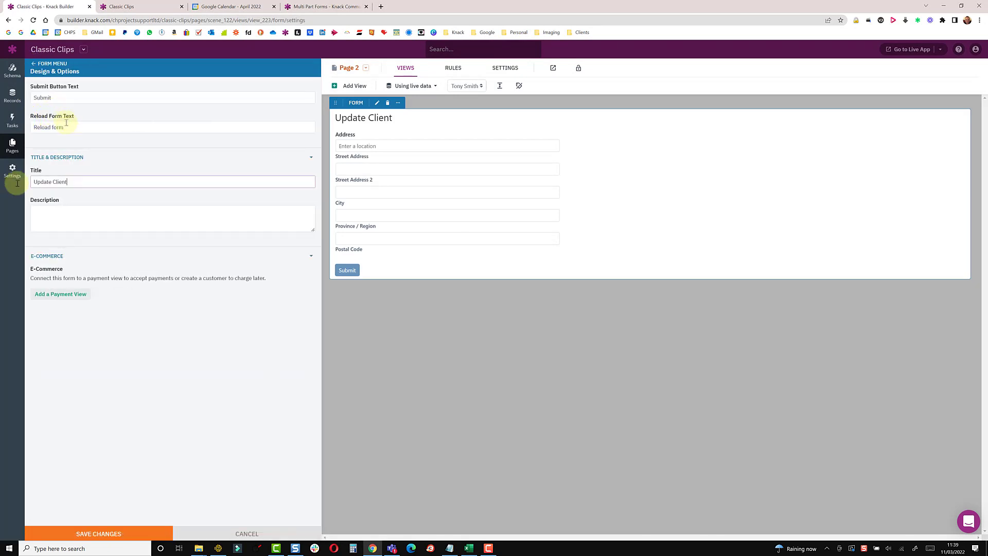
{"action": "key", "text": "BackSpace"}
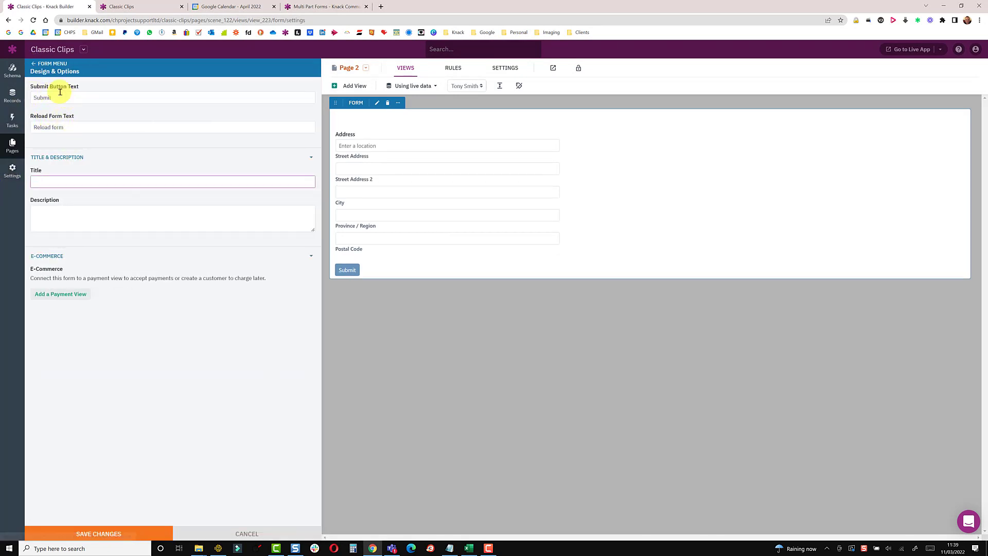
{"action": "left_click", "coordinate": [32, 64]}
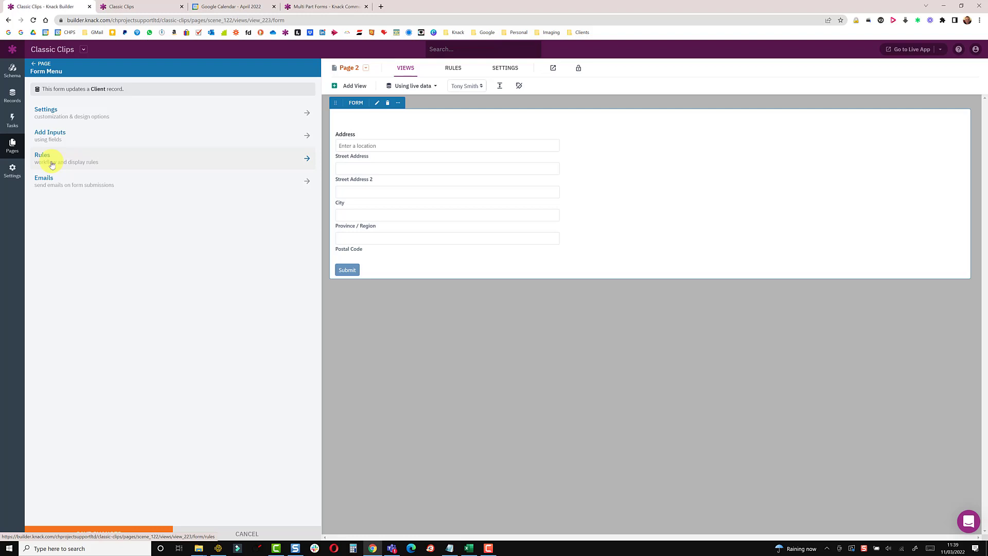
{"action": "left_click", "coordinate": [51, 164]}
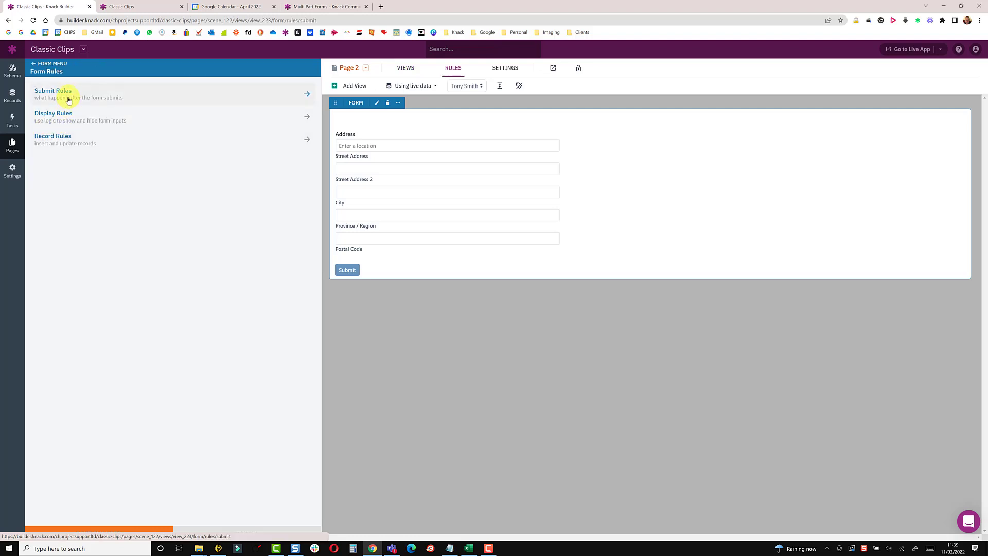
{"action": "left_click", "coordinate": [69, 100]}
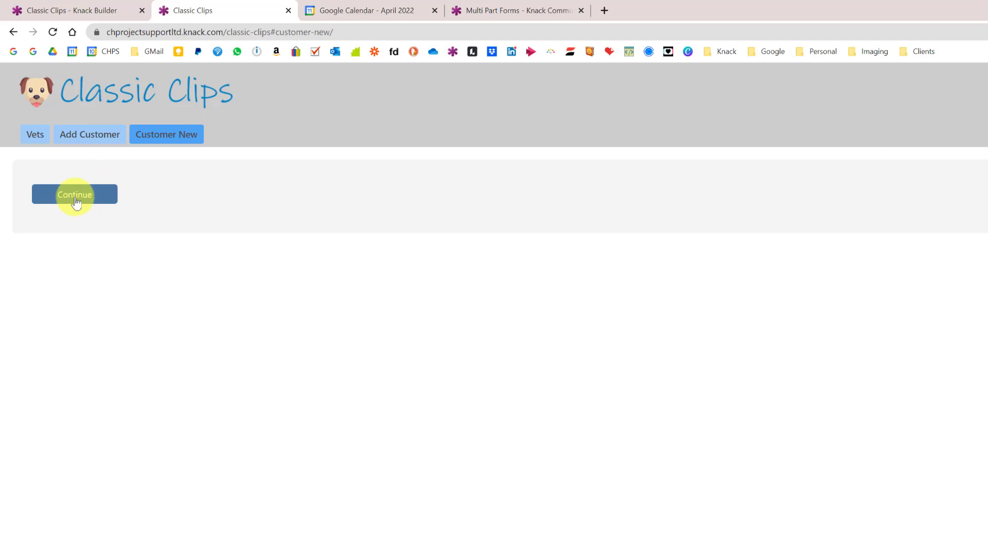
Create a blank customer, enter the client's first and last name on Page 1, then return to Page 1
{"action": "left_click", "coordinate": [75, 200]}
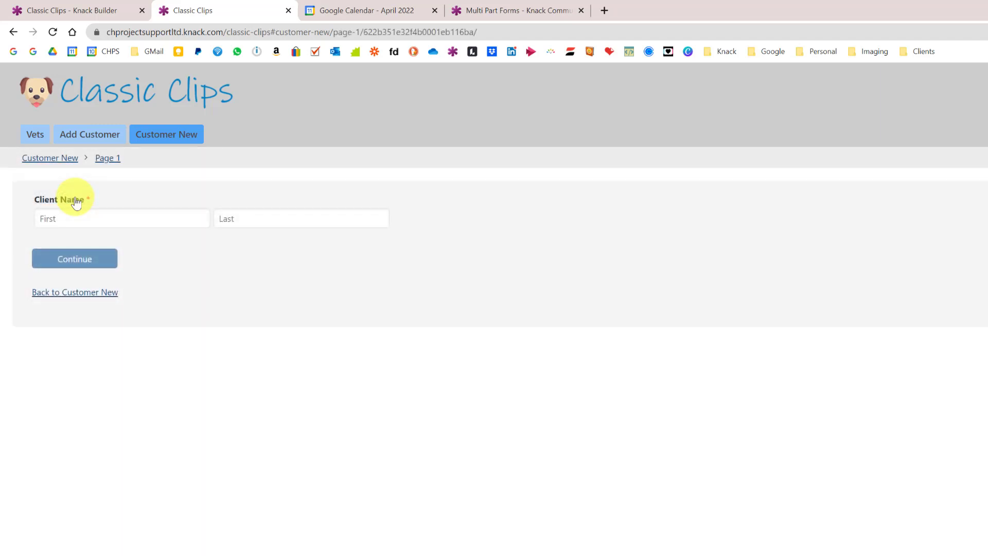
{"action": "left_click", "coordinate": [71, 217]}
{"action": "key", "text": "Tab"}
{"action": "left_click", "coordinate": [65, 264]}
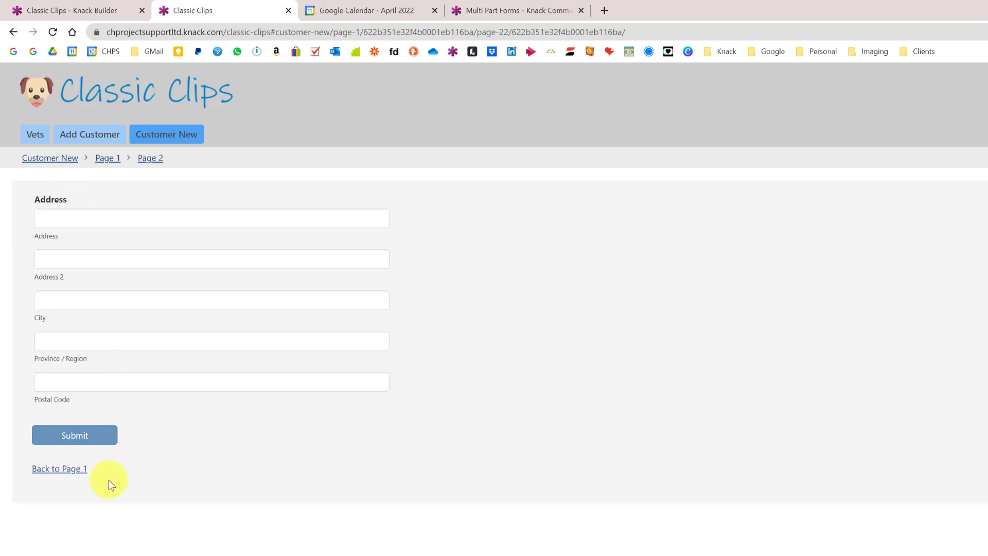
{"action": "left_click", "coordinate": [66, 472]}
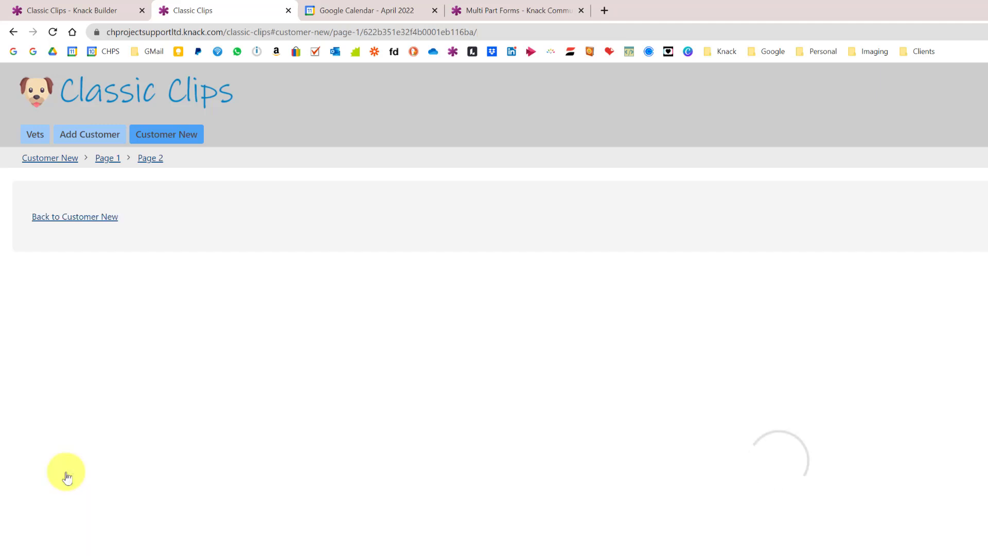